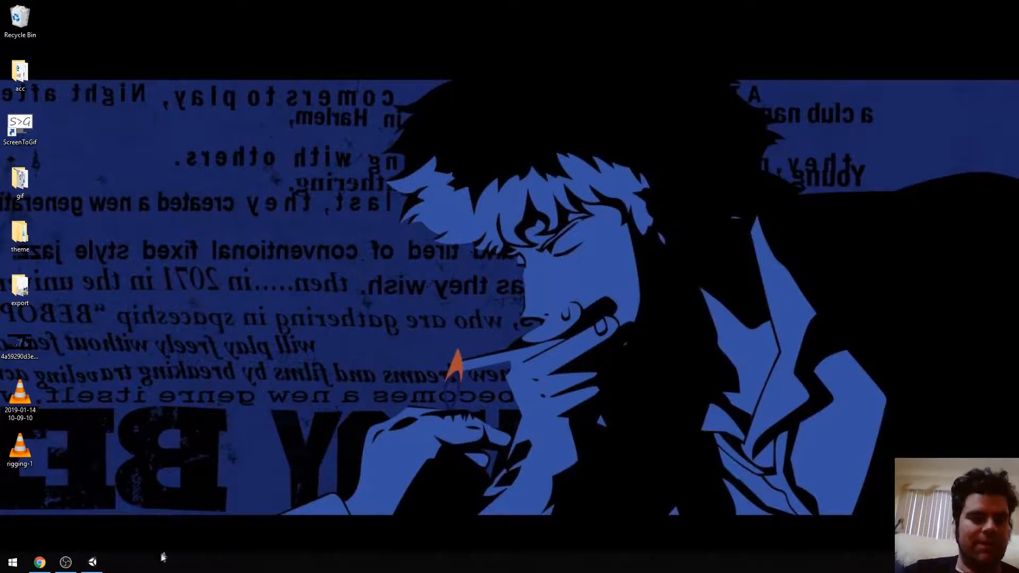
Switch to the Unity editor and bring the weight-painted hand into close view in the scene
left_click(92, 564)
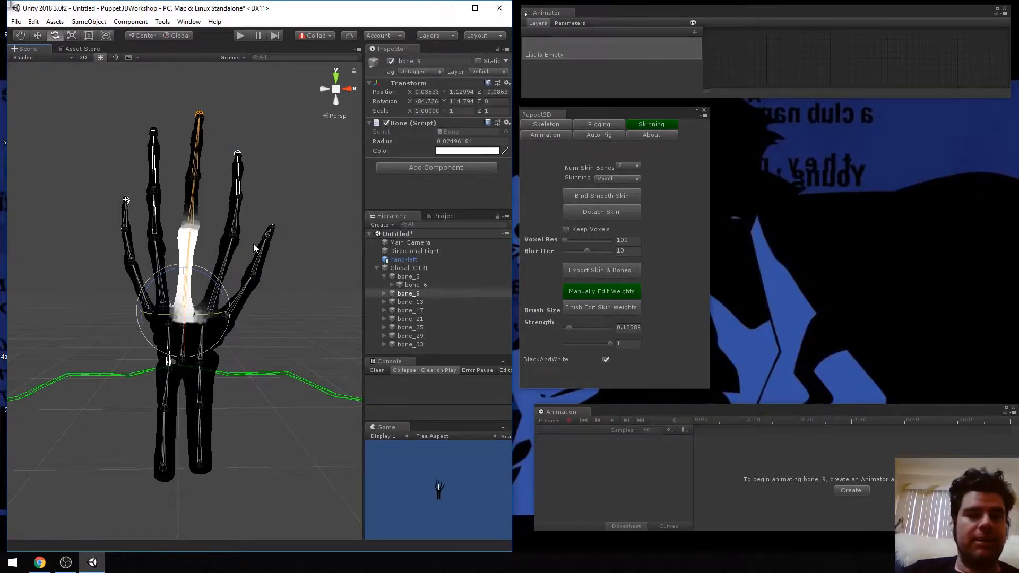
scroll(253, 243, "down", 5)
scroll(253, 244, "up", 5)
scroll(253, 244, "down", 3)
scroll(253, 244, "up", 3)
scroll(253, 247, "down", 1)
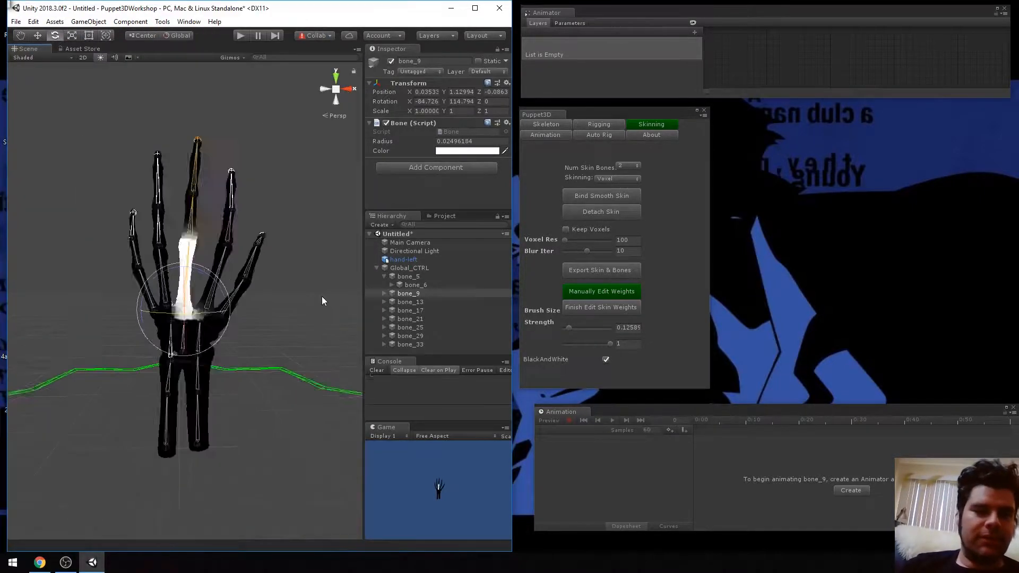
scroll(322, 296, "up", 5)
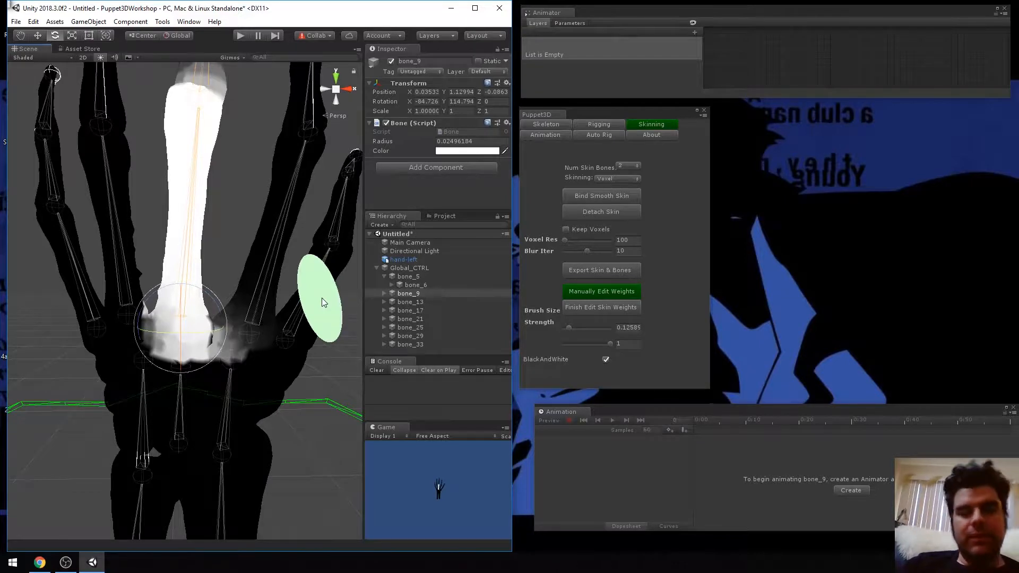
Examine the painted skin weights of the individual bones under Global_CTRL, including bone_5 and bone_6
left_click(430, 285)
key("Up")
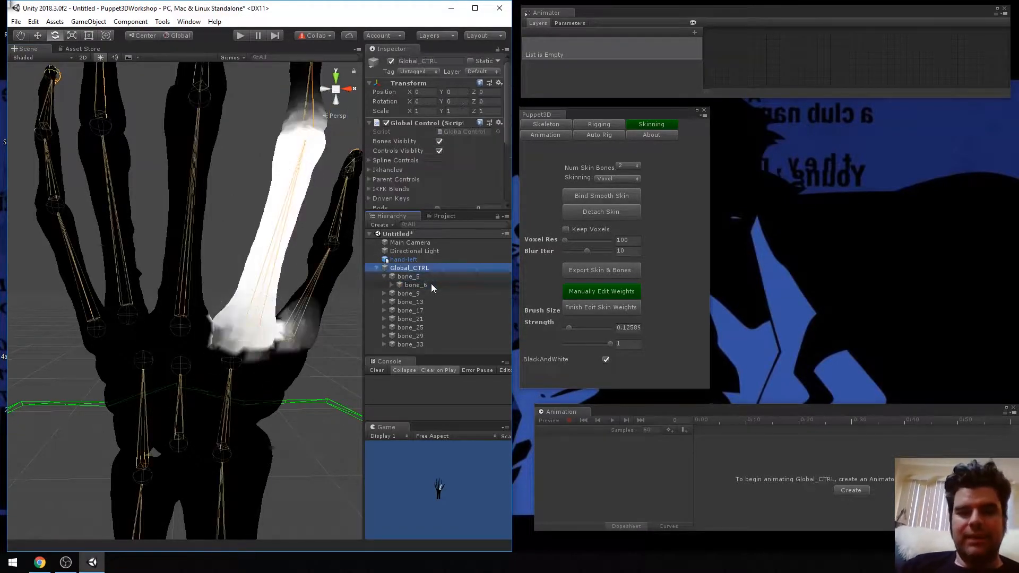
key("Down")
key("Down")
key("Down")
key("Down")
key("Down")
key("Down")
key("Down")
key("Down")
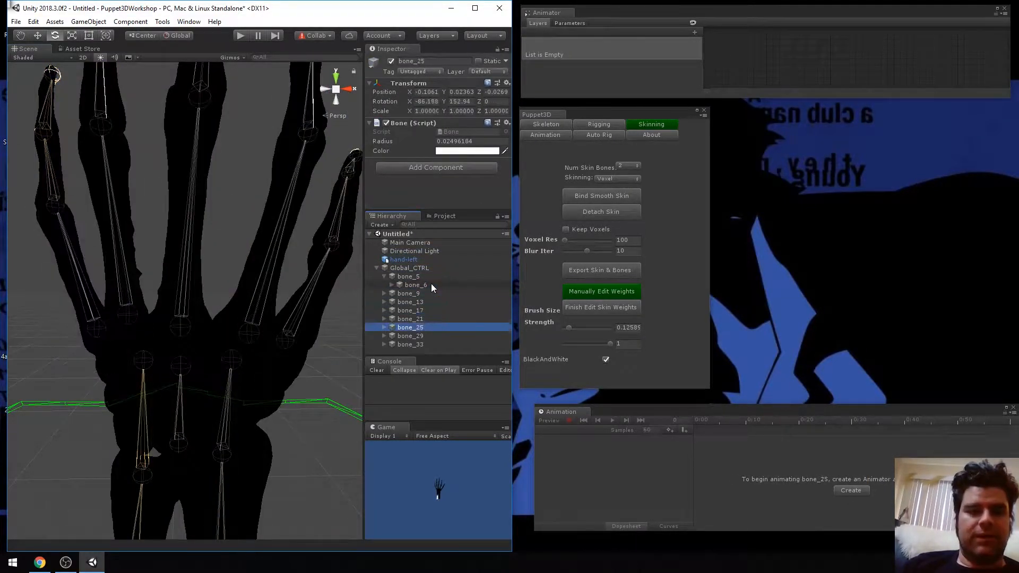
key("Up")
key("Up")
key("Up")
key("Up")
key("Up")
key("Up")
key("Up")
key("Up")
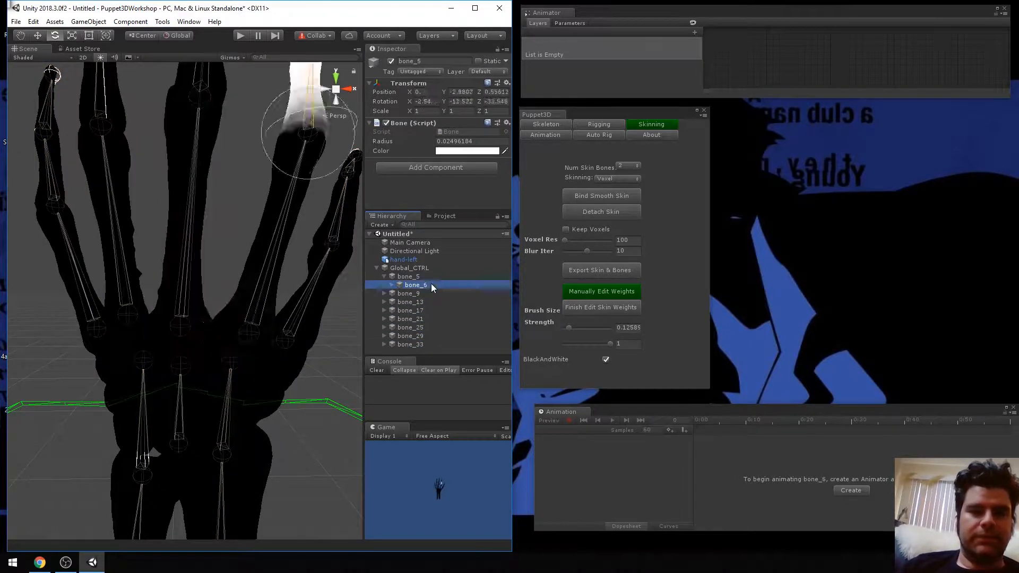
scroll(272, 299, "down", 5)
scroll(273, 299, "up", 3)
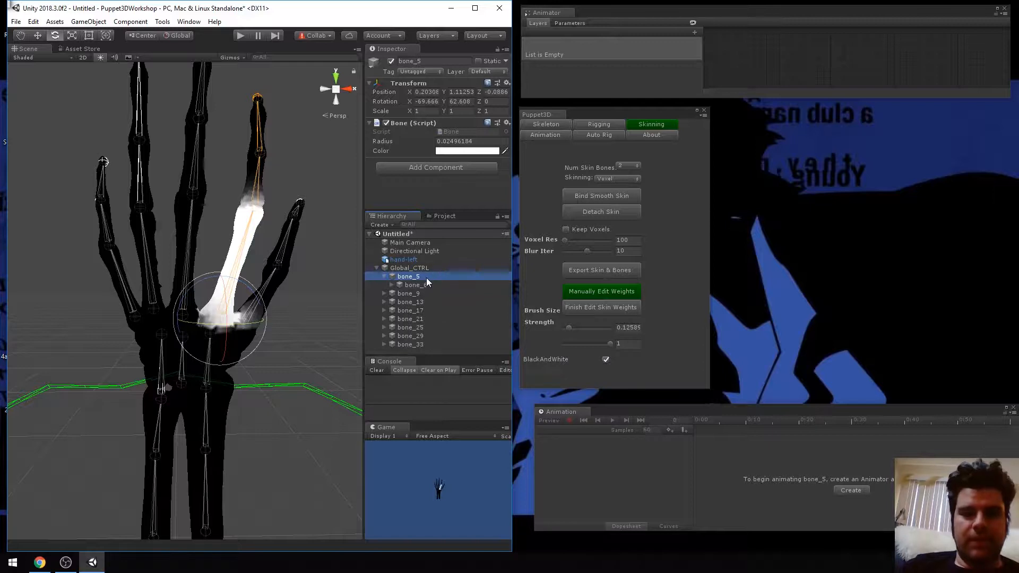
Collapse bone_5 in the hierarchy and finish editing the skin weights
left_click(384, 277)
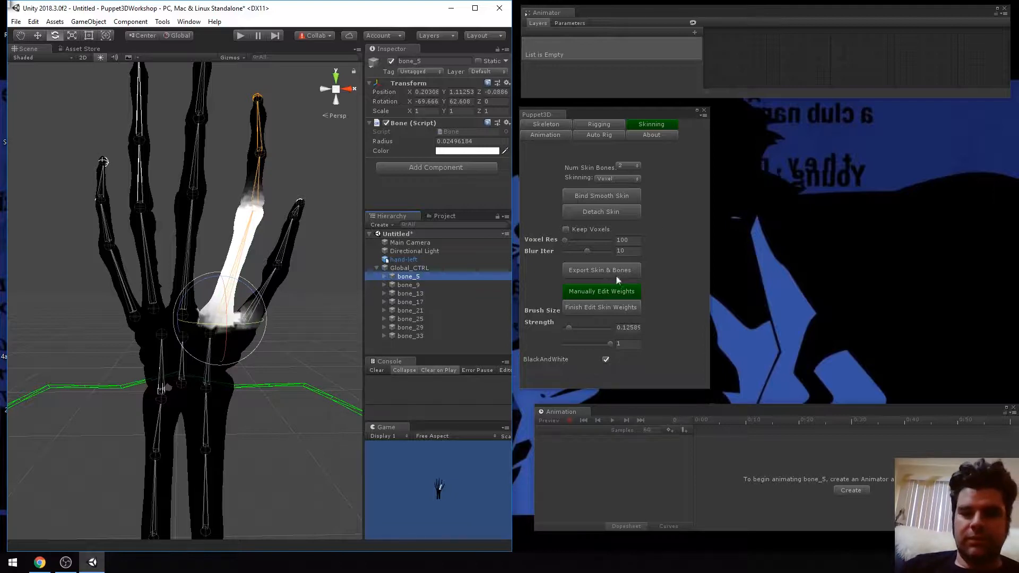
left_click(588, 307)
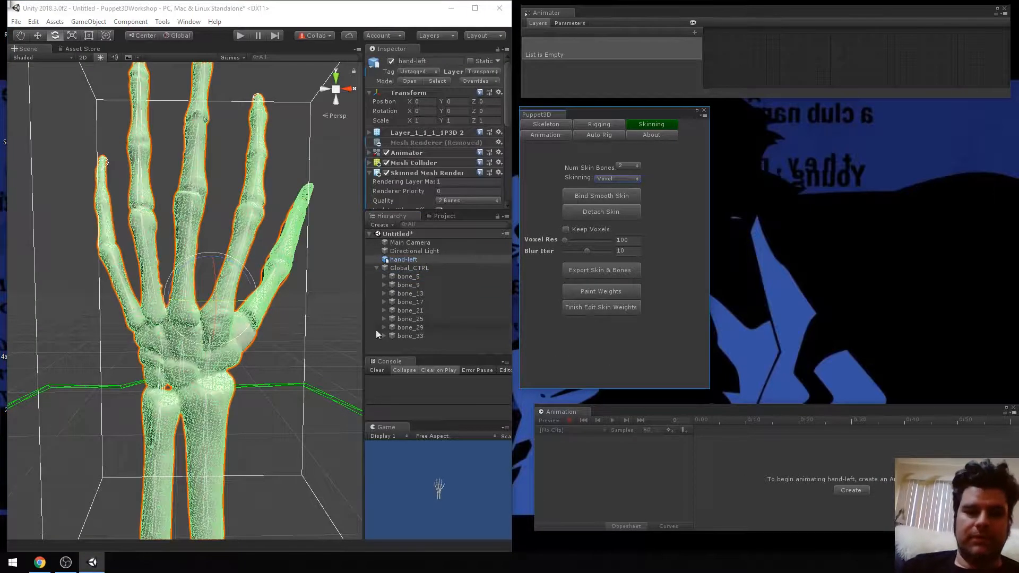
Try to rotate the whole hand-left model, undo the rotation and select bone_17 instead
left_click_drag(216, 320, 216, 289)
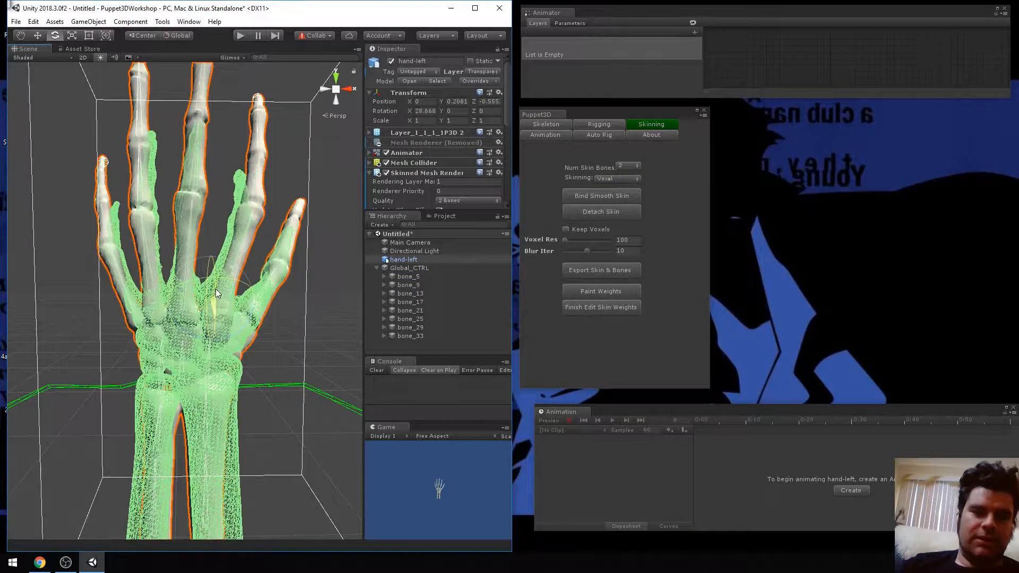
key("ctrl+z")
left_click(450, 300)
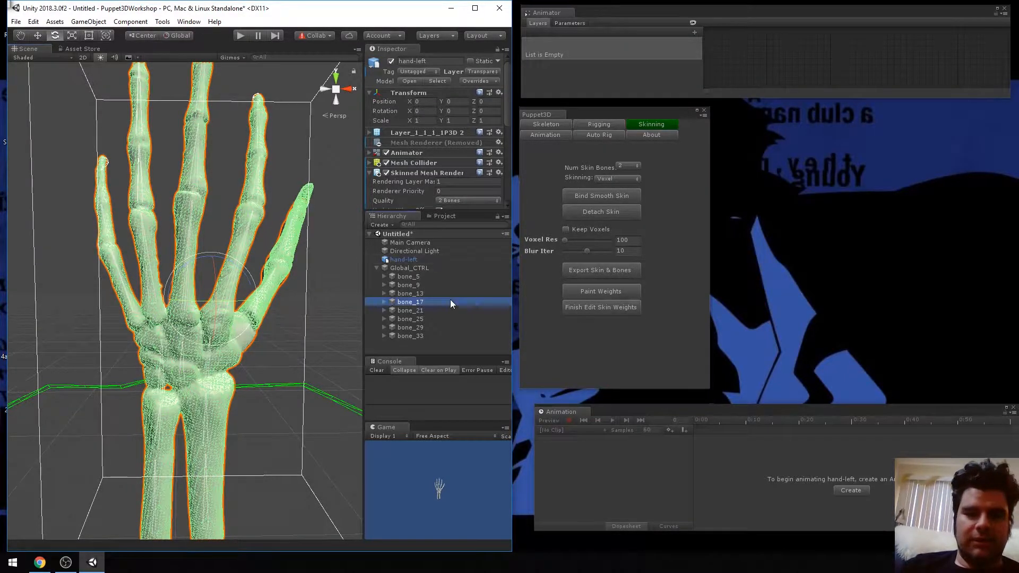
Expand the bone_5 chain in the hierarchy and select its end bone, bone_8
left_click(384, 276)
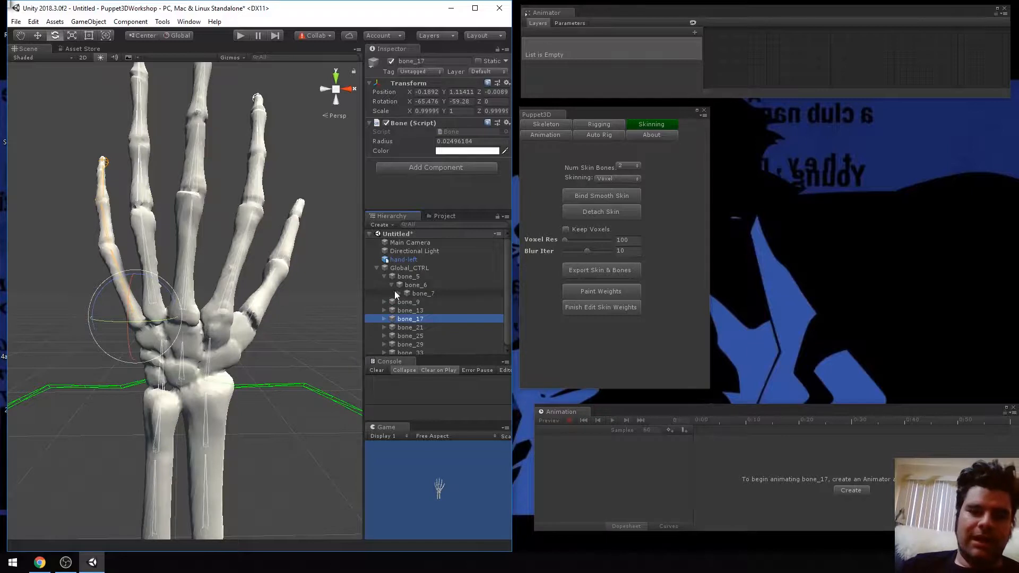
left_click(394, 290)
left_click(399, 293)
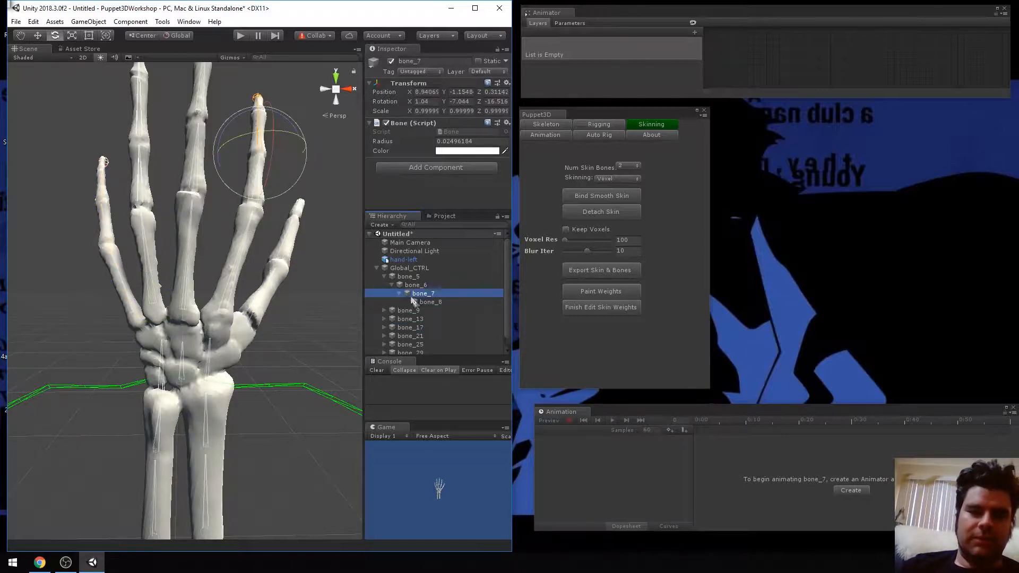
left_click(425, 303)
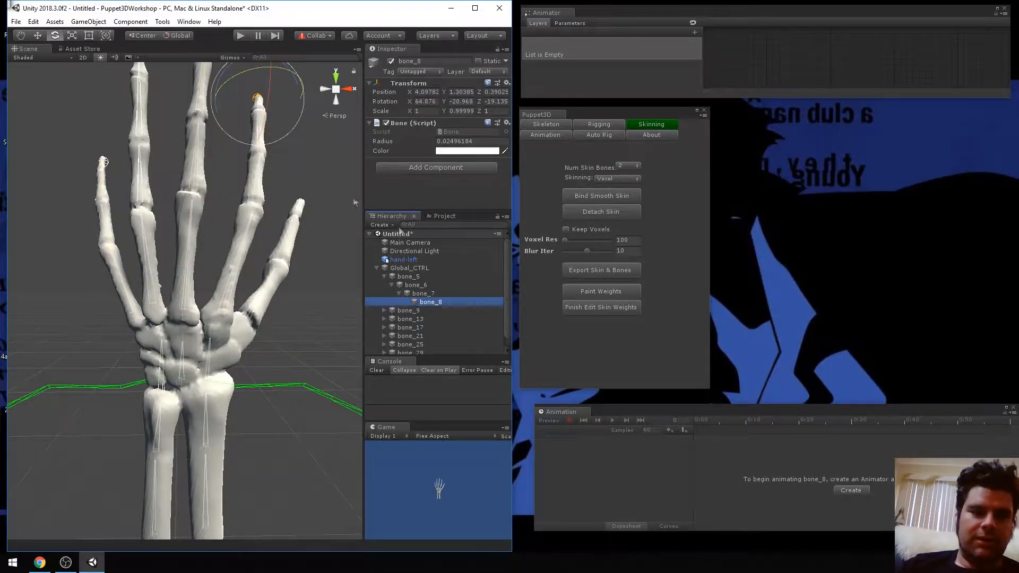
Try bending the index finger by rotating bone_6 and bone_5, and undo both rotations
left_click(431, 282)
left_click_drag(266, 215, 271, 177)
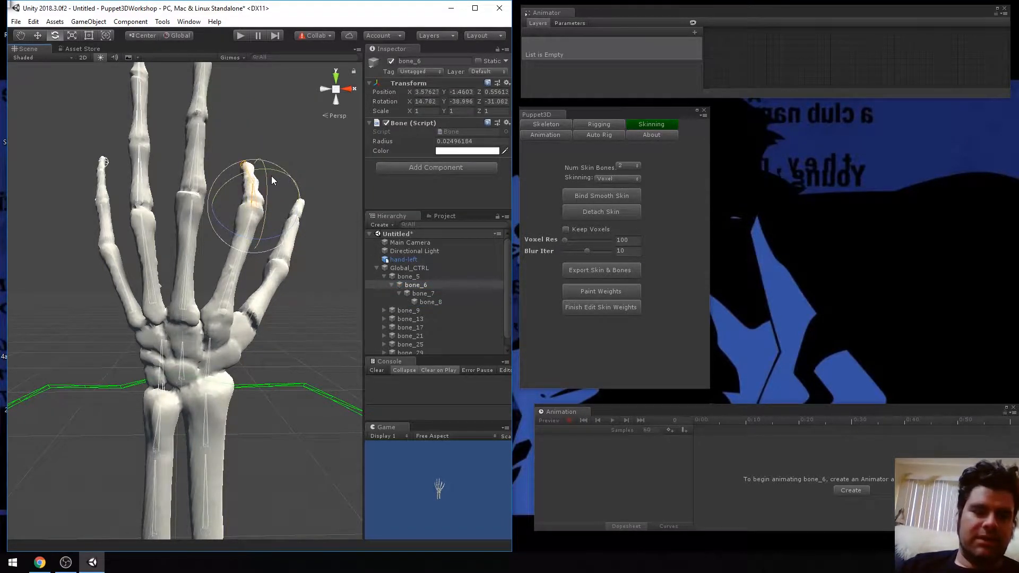
left_click(225, 310)
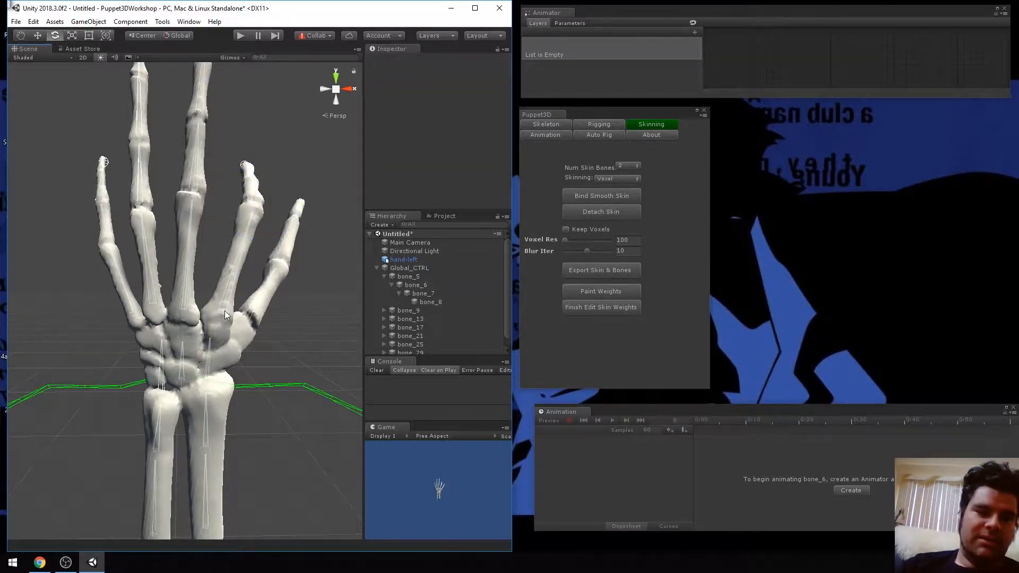
left_click(223, 313)
left_click_drag(225, 313, 358, 307)
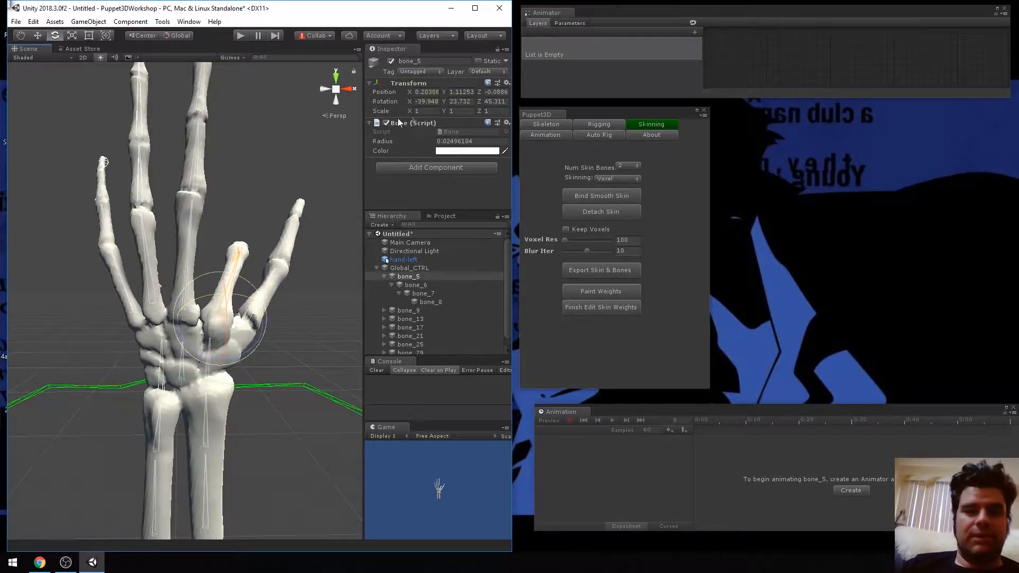
key("ctrl+z")
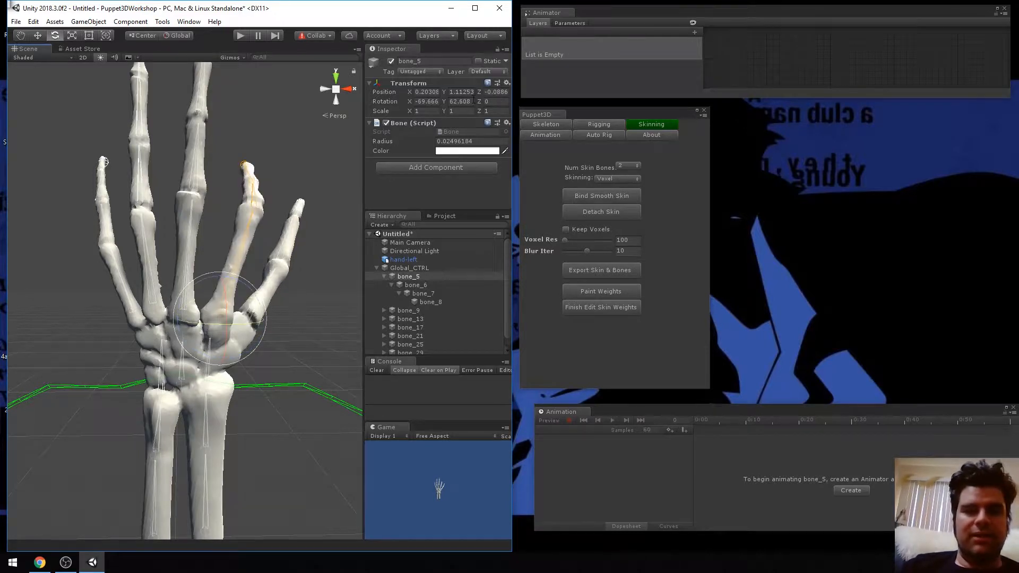
left_click(276, 190)
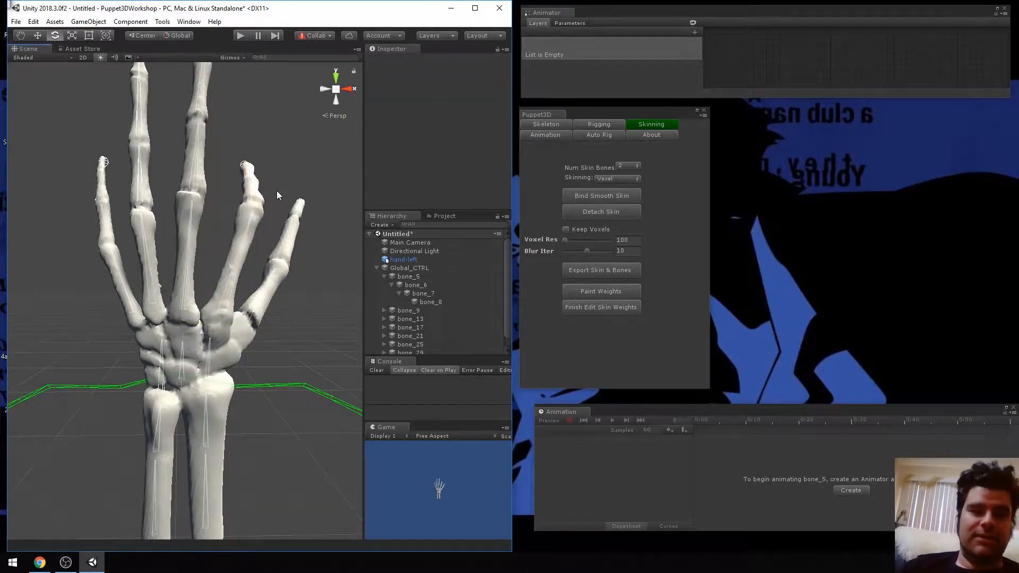
left_click(263, 180)
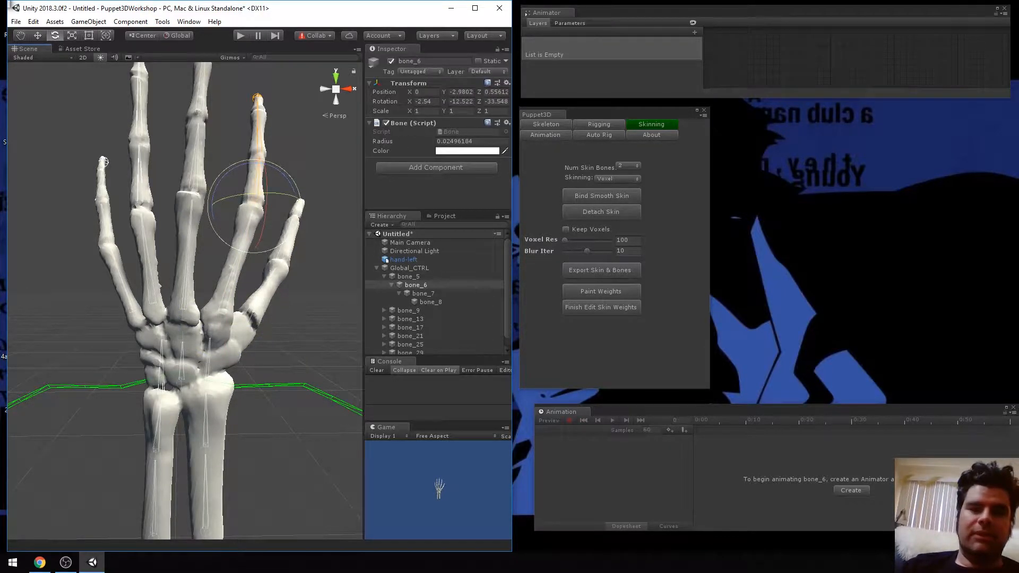
Clear the selection, bring the whole hand into view and show Puppet3D's Rigging tools
left_click(308, 129)
scroll(266, 158, "up", 5)
scroll(266, 158, "down", 5)
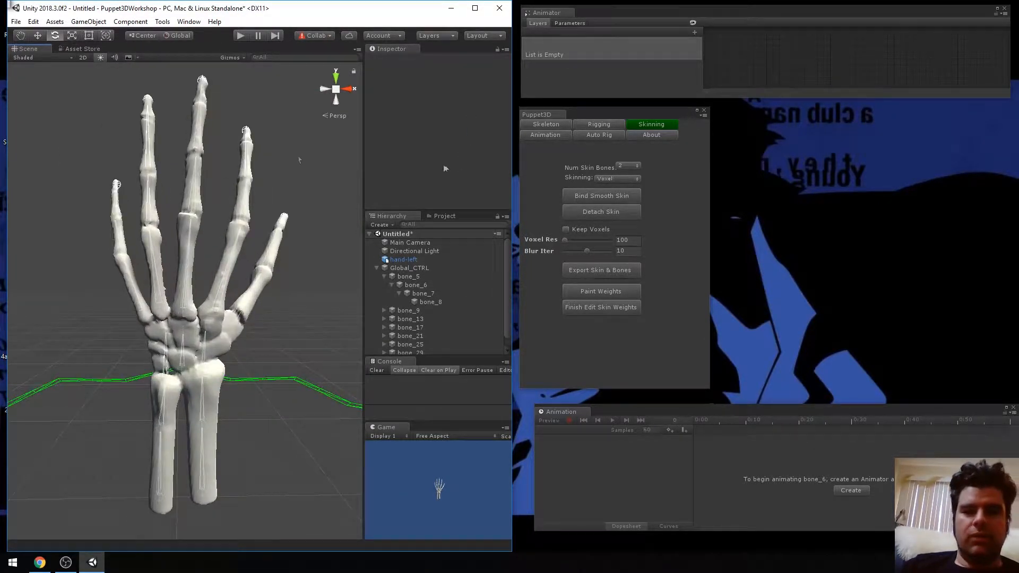
left_click(609, 120)
left_click(604, 123)
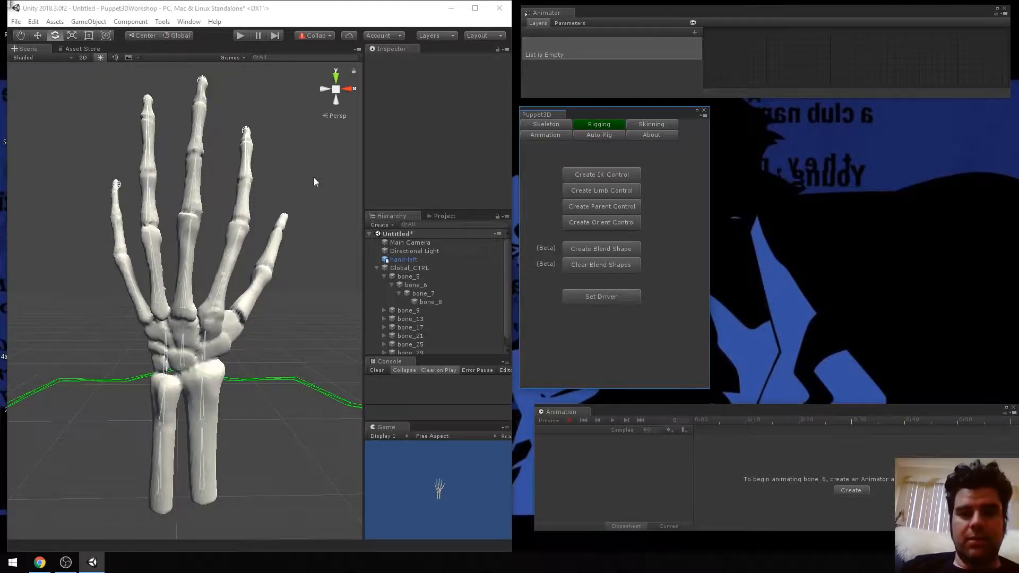
Display the scene in Wireframe shading so the bones can be picked inside the hand
left_click(244, 132)
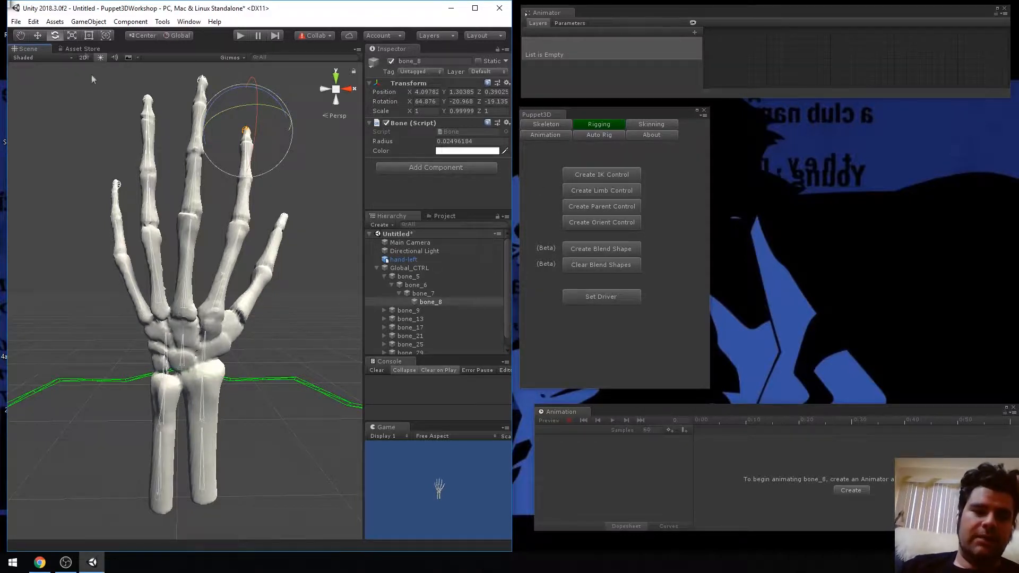
left_click(22, 56)
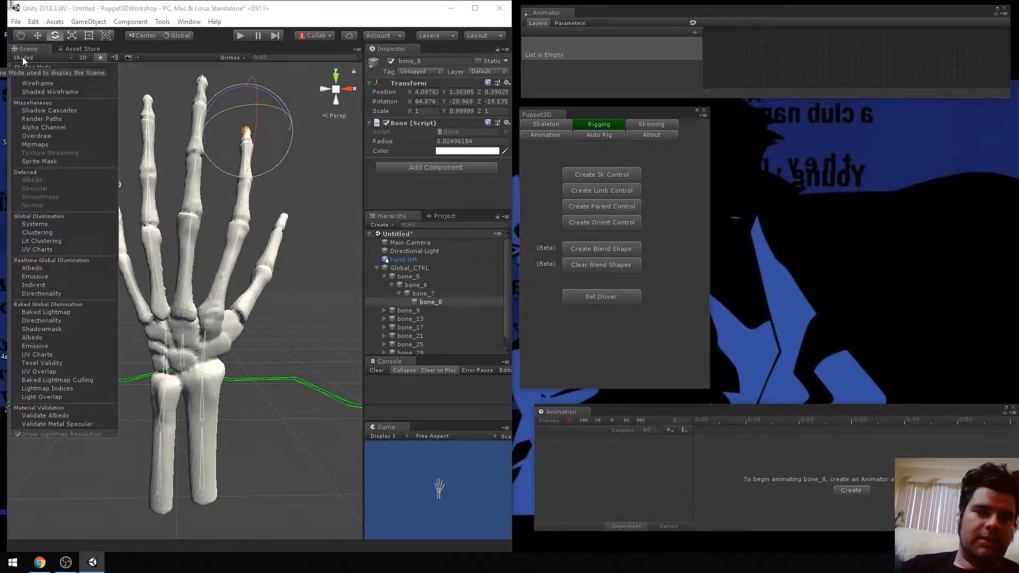
left_click(36, 83)
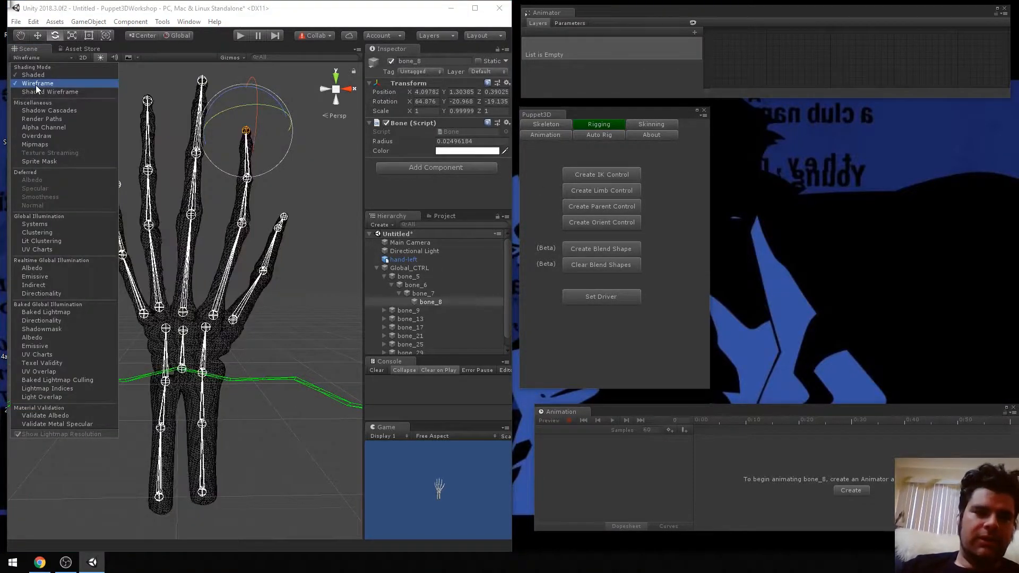
left_click(282, 192)
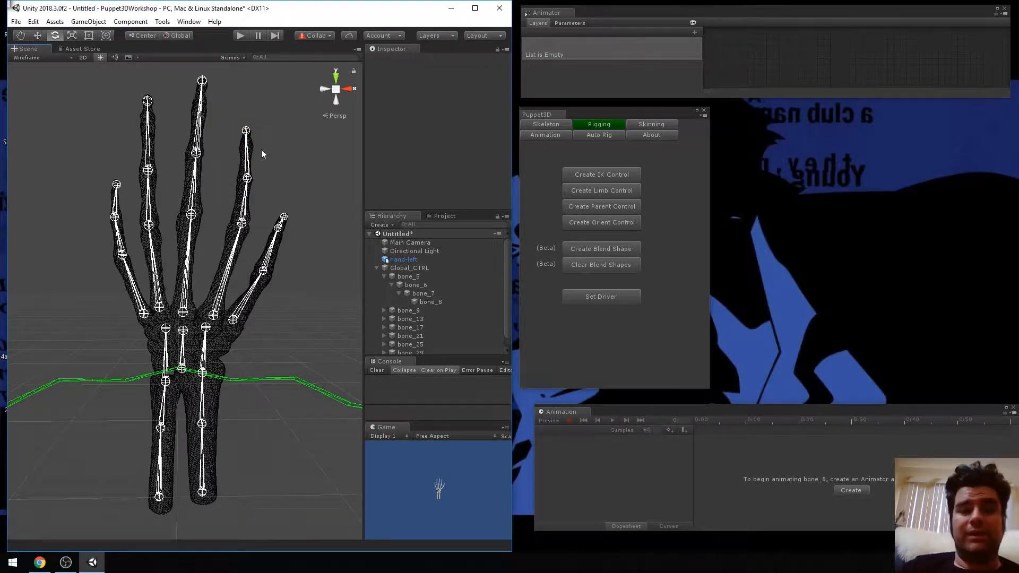
Try moving bone_8 and bone_7 of the index finger, and undo both moves
left_click(245, 131)
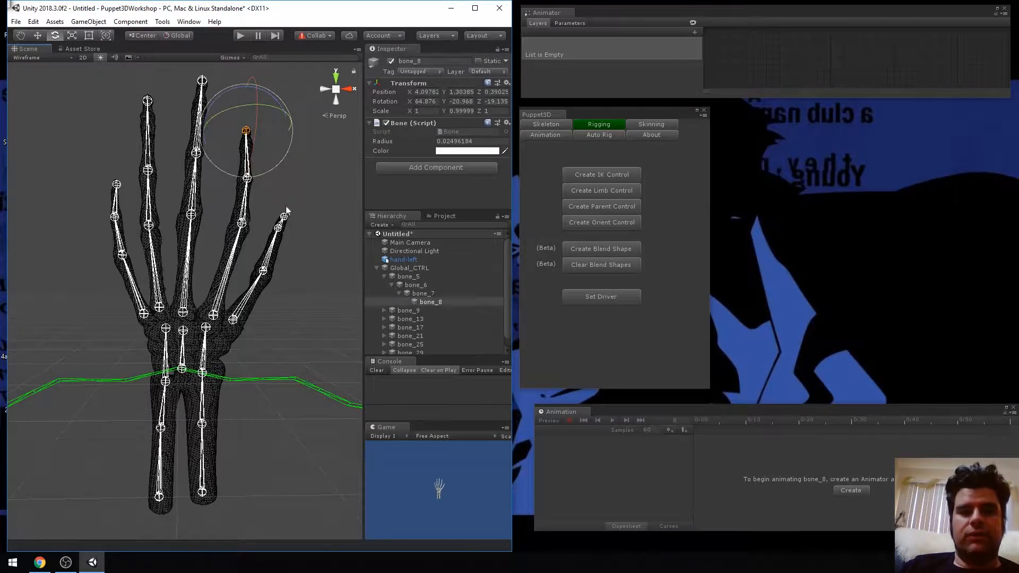
key("w")
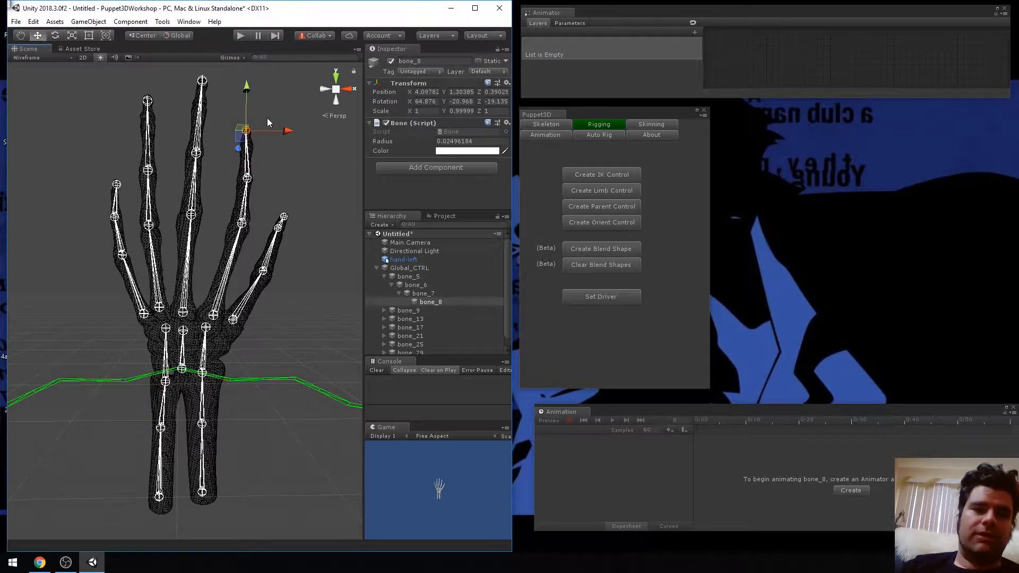
left_click_drag(246, 86, 246, 137)
key("ctrl+z")
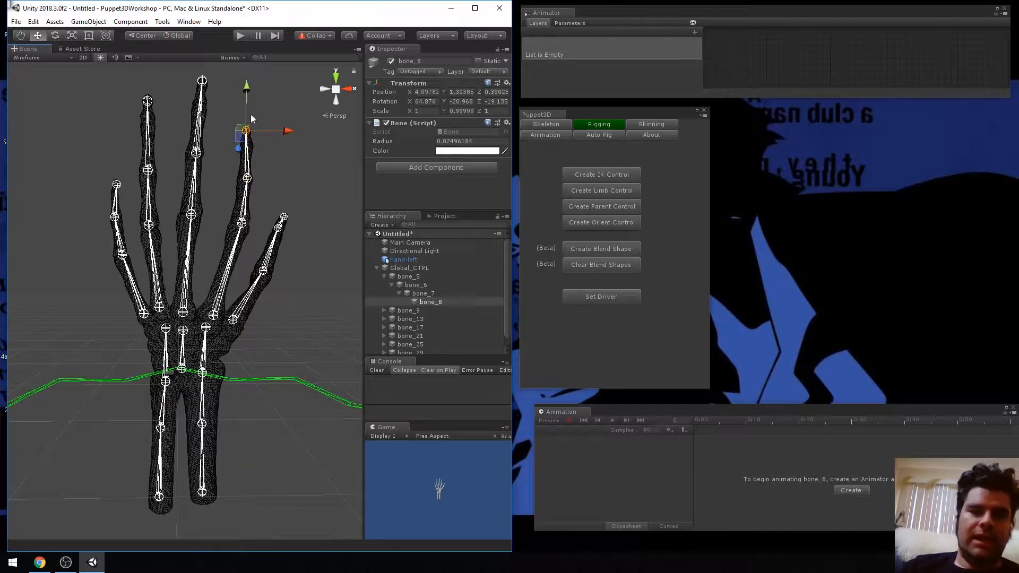
left_click(249, 180)
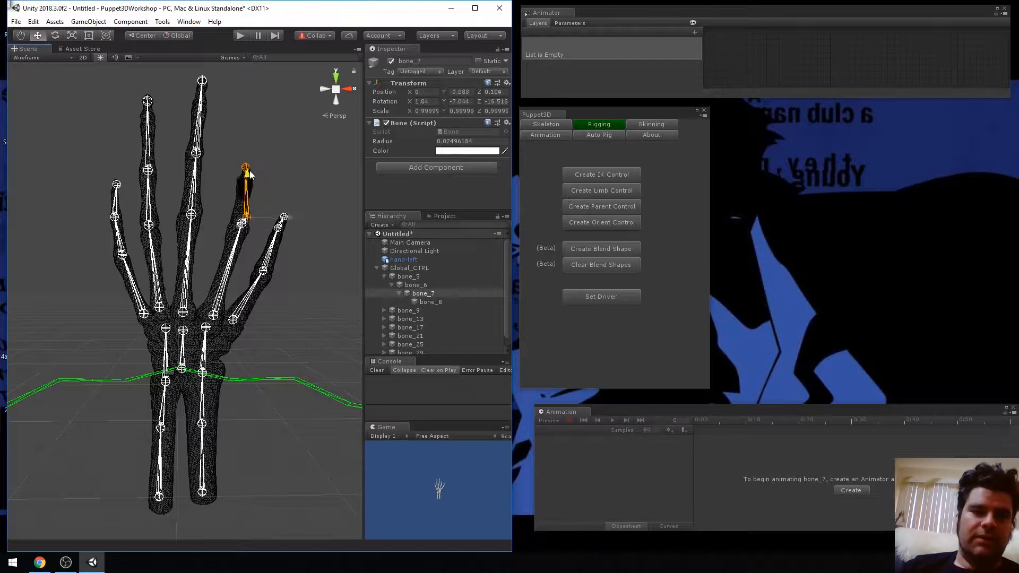
left_click(295, 145)
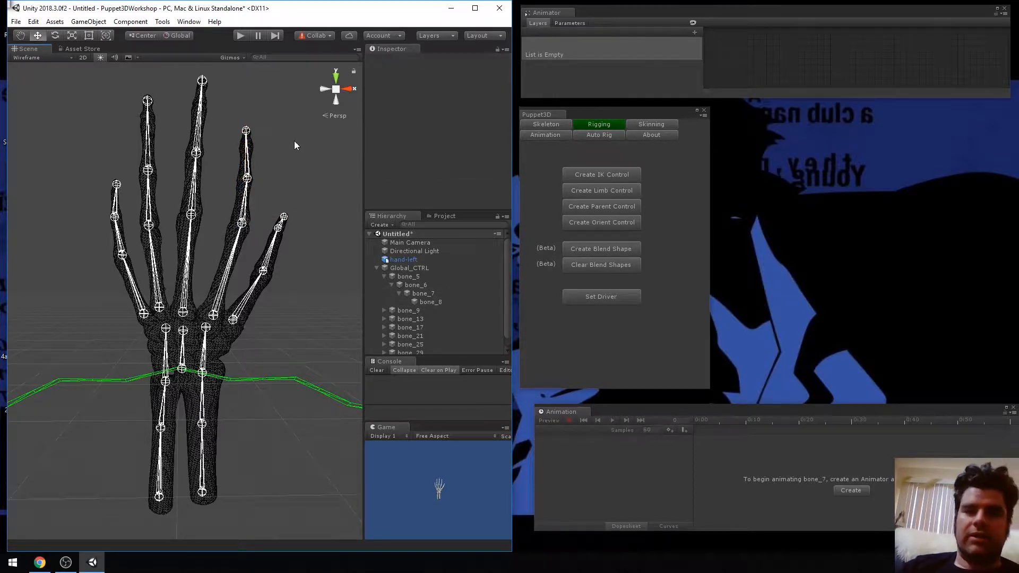
Create an IK control on bone_8 at the tip of the index finger
left_click(247, 130)
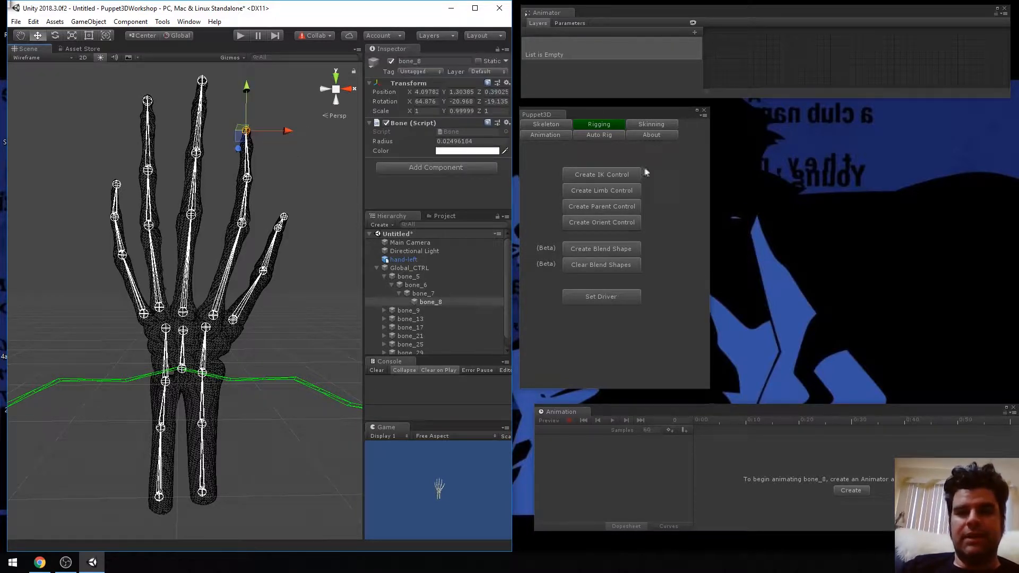
left_click(622, 175)
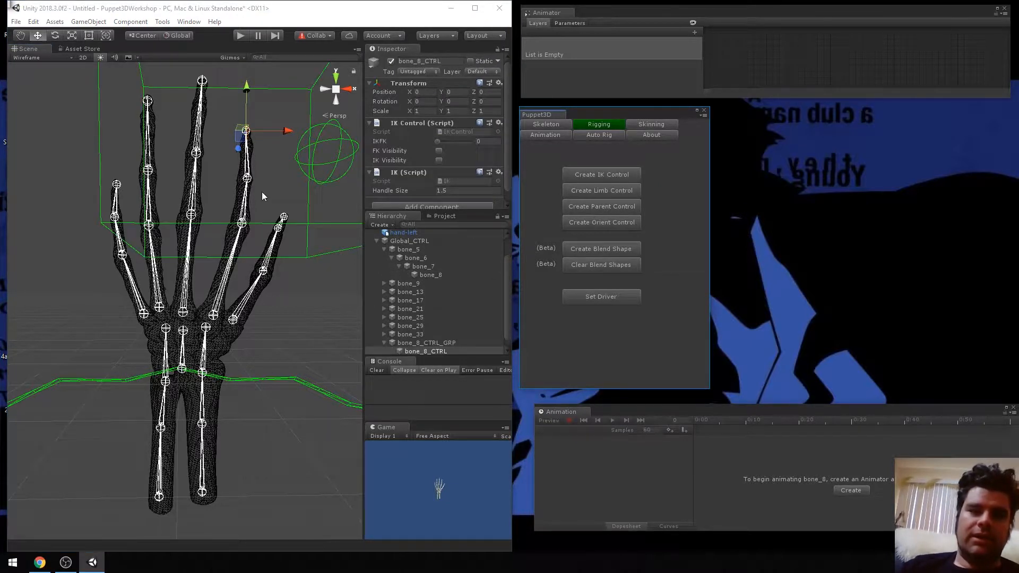
Set the handle size of the new bone_8 IK control to .2
scroll(262, 192, "down", 10)
scroll(262, 192, "up", 14)
scroll(262, 192, "down", 7)
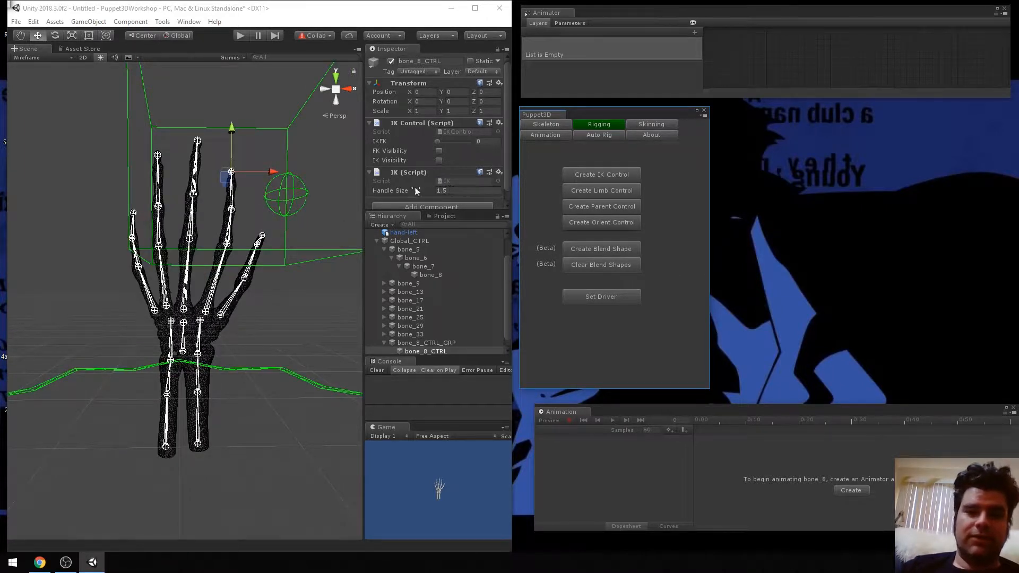
left_click(453, 191)
type(".2")
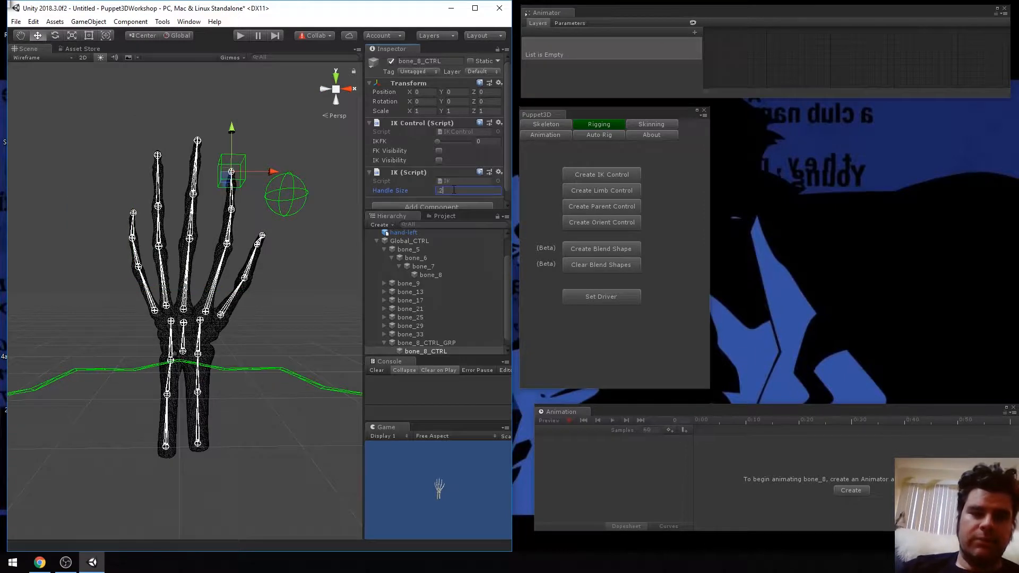
Try pulling the bone_8 IK control down twice to bend the index finger, undoing each move
scroll(456, 186, "down", 1)
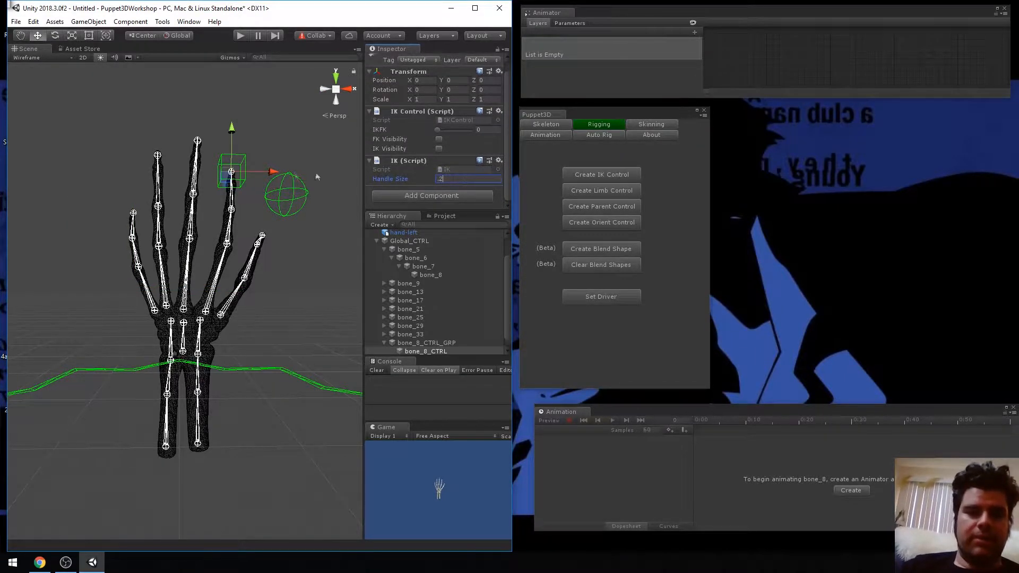
left_click_drag(234, 131, 237, 162)
scroll(238, 162, "up", 3)
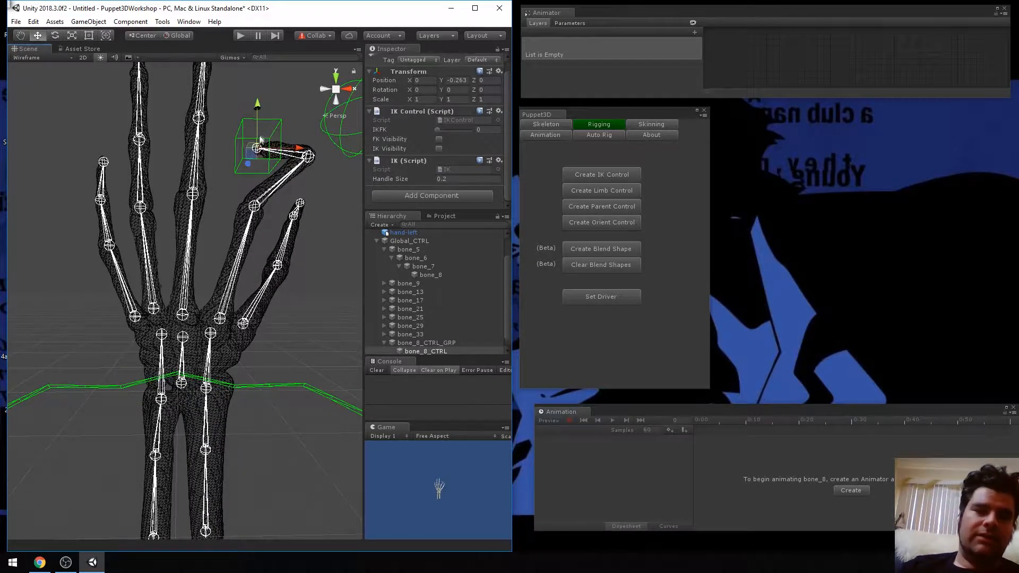
key("ctrl+z")
scroll(257, 146, "down", 3)
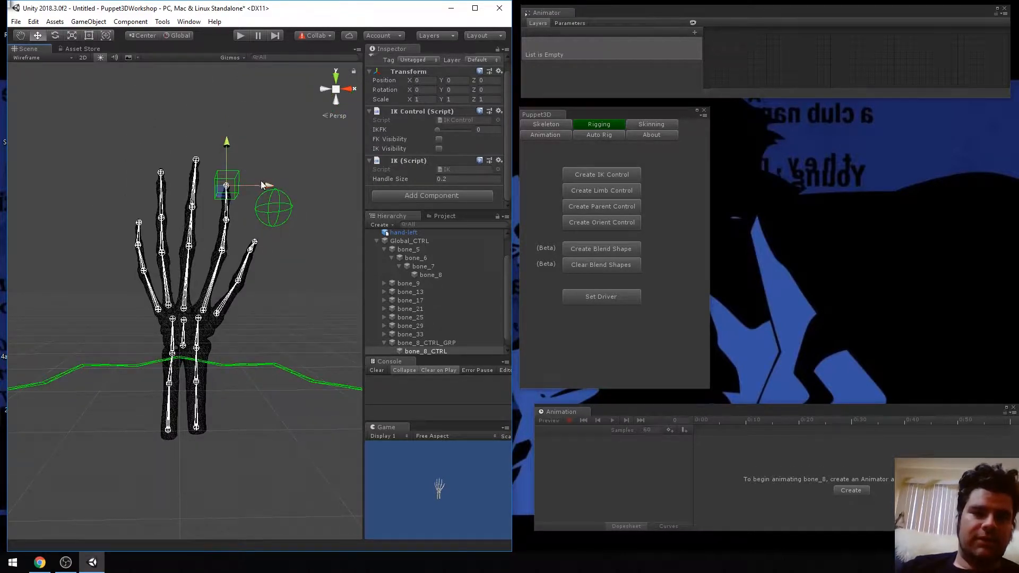
left_click_drag(228, 145, 228, 167)
key("ctrl+z")
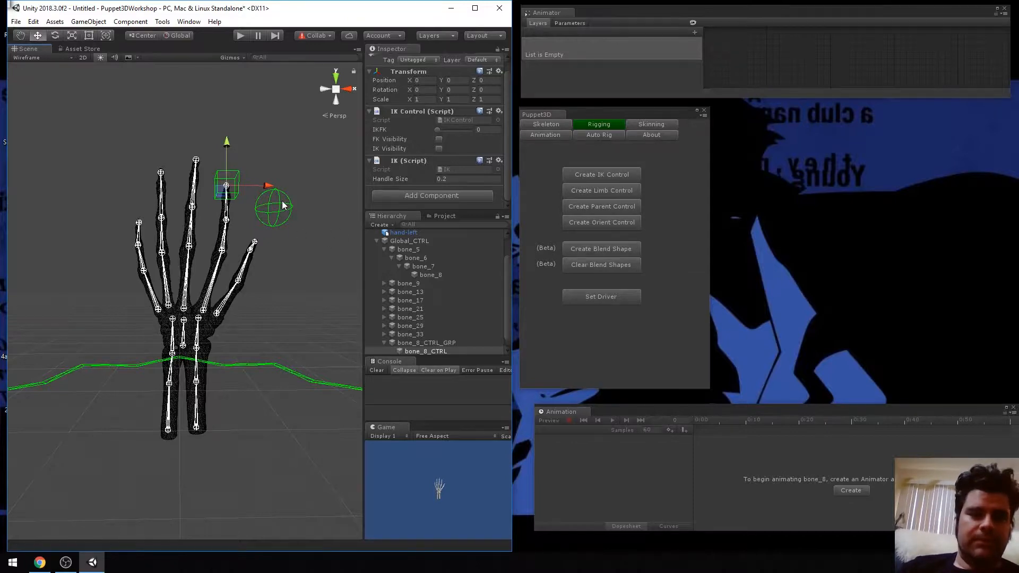
Select the bone_8 pole control beside the index finger and examine it relative to the hand
scroll(281, 201, "up", 3)
scroll(282, 200, "down", 5)
scroll(282, 201, "up", 3)
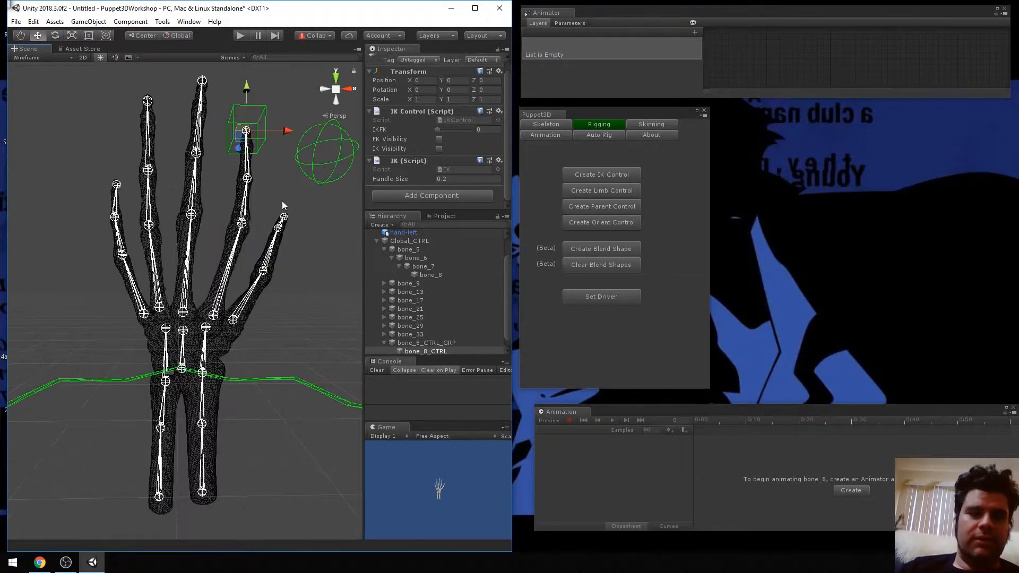
left_click(313, 154)
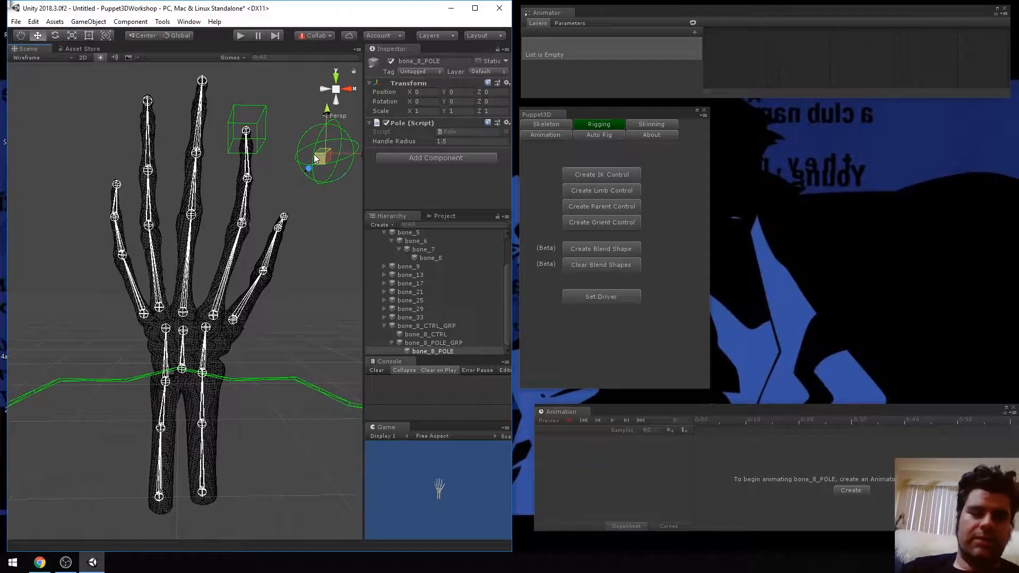
key("f")
scroll(296, 194, "down", 5)
scroll(295, 193, "up", 2)
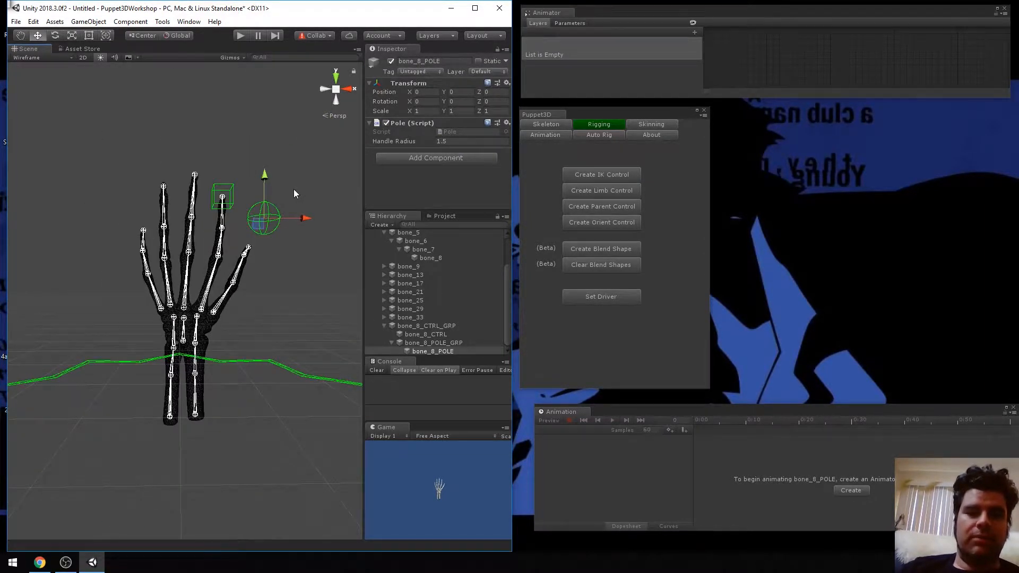
scroll(294, 193, "up", 1)
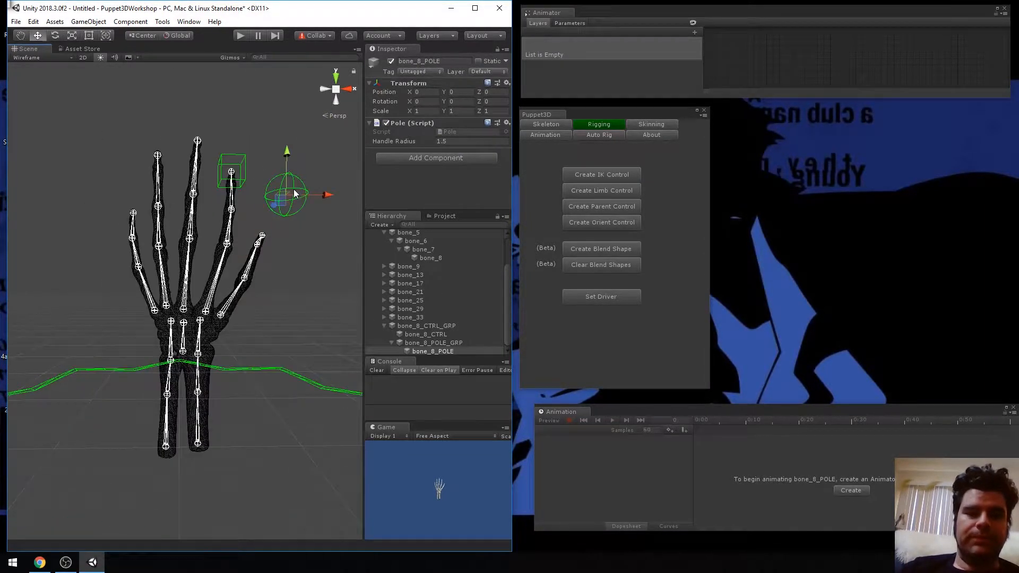
Try lowering the bone_8 IK control and moving its pole control sideways, and undo both moves
left_click(231, 174)
left_click(245, 158)
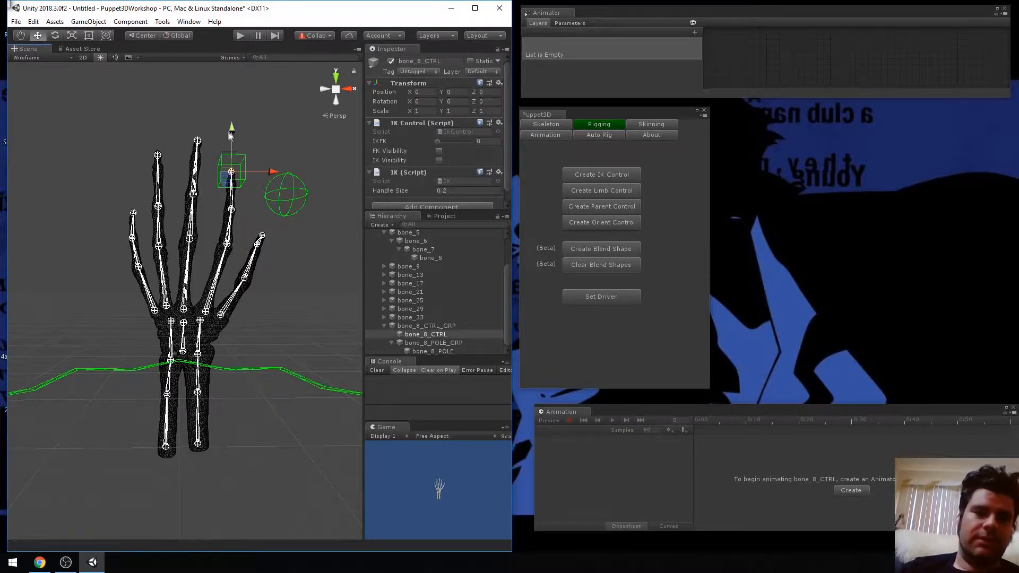
left_click_drag(233, 126, 233, 151)
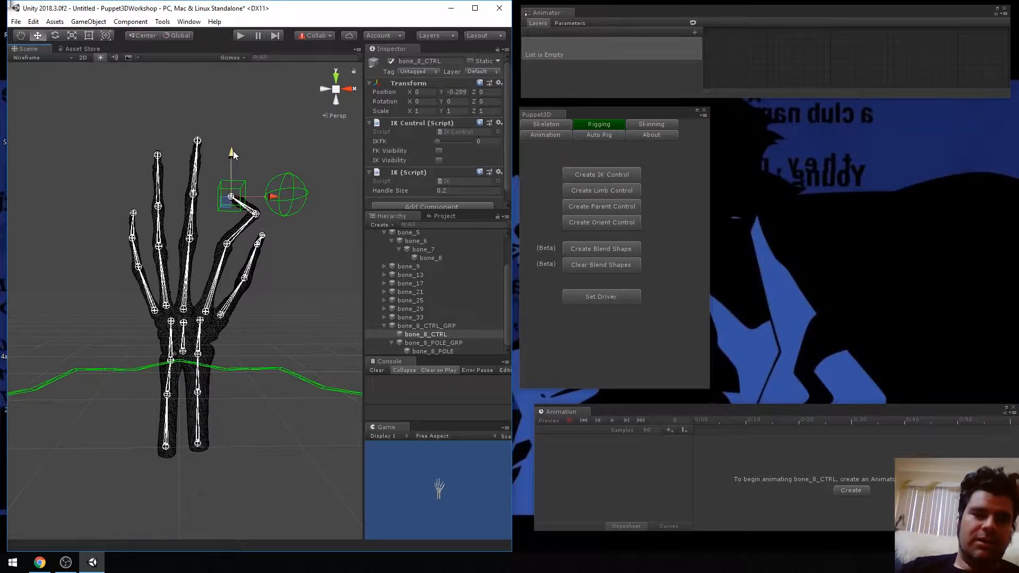
left_click(287, 177)
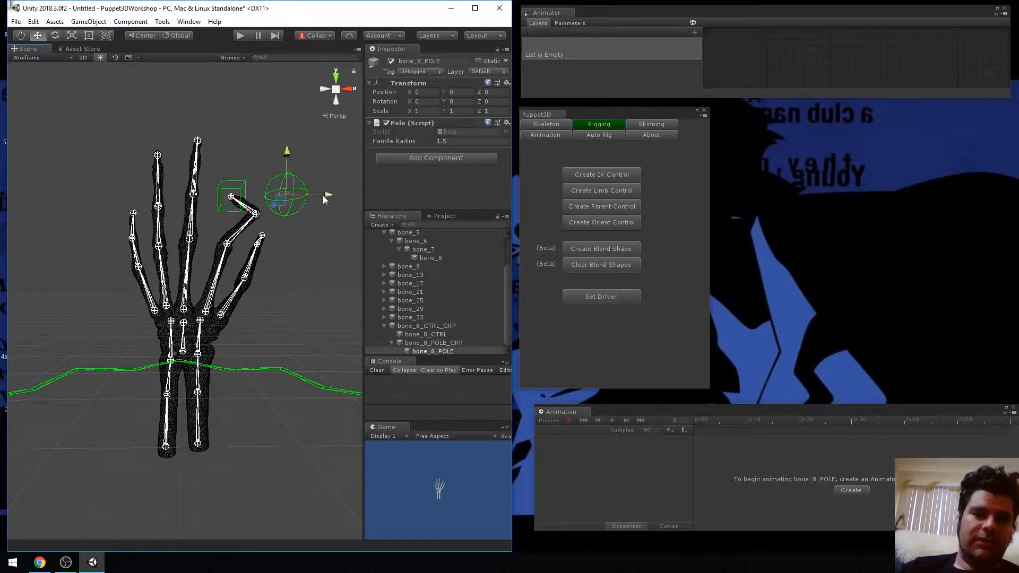
left_click_drag(321, 200, 286, 212)
key("ctrl+z")
key("ctrl+z")
key("ctrl+z")
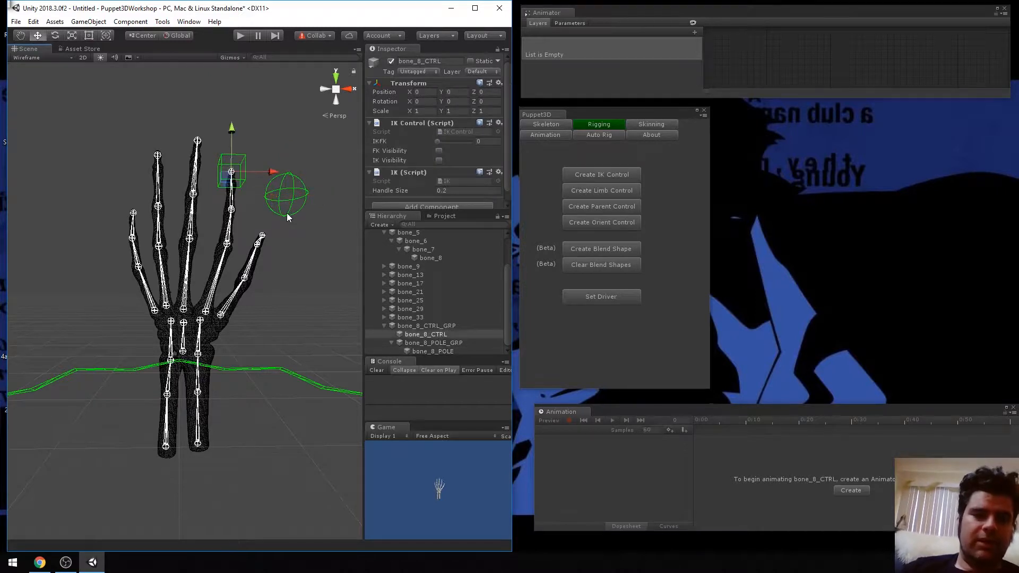
key("ctrl+z")
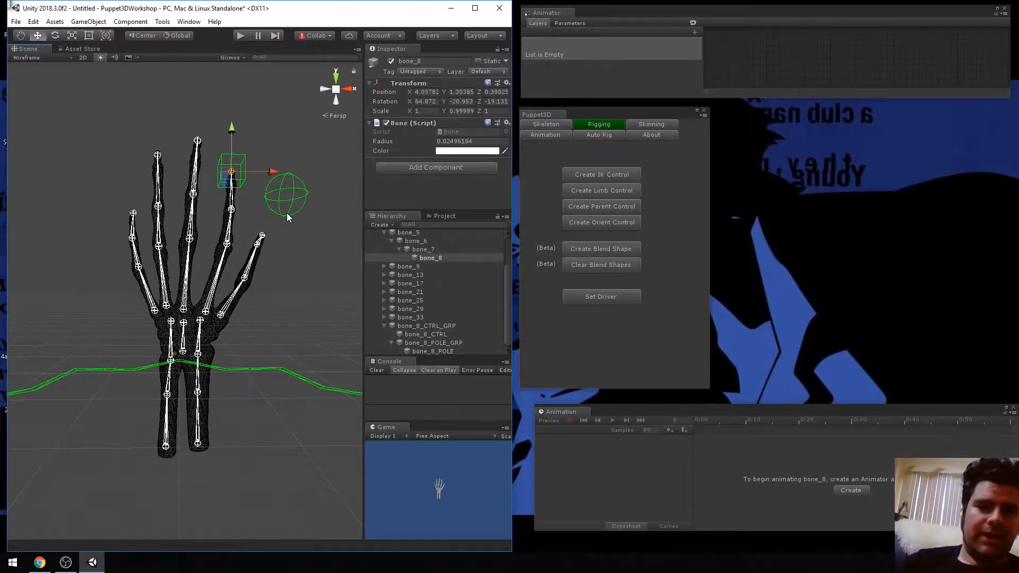
key("ctrl+z")
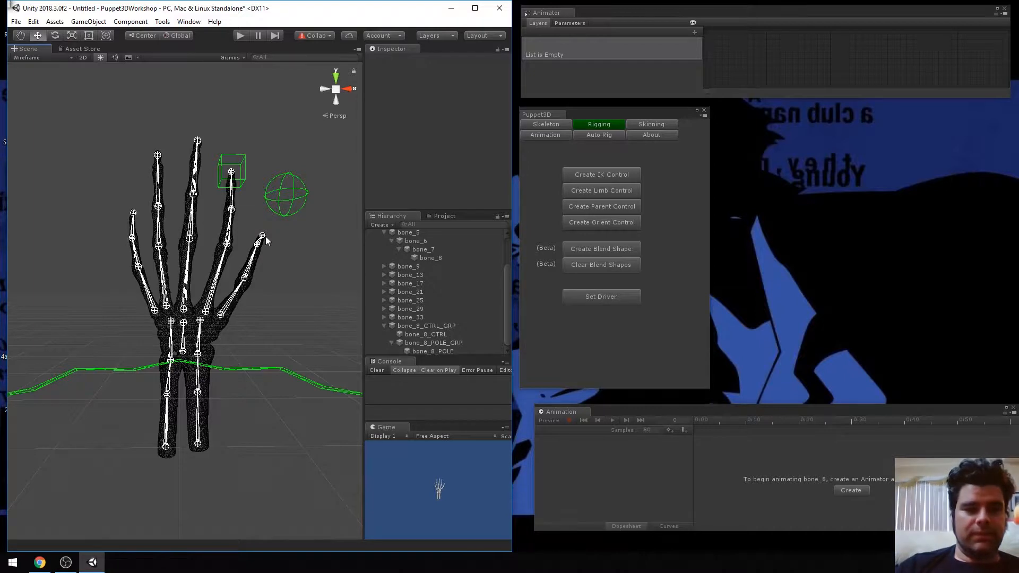
Create an IK control on bone_24 at the thumb tip with handle size .2, and undo a trial move of it
left_click(265, 236)
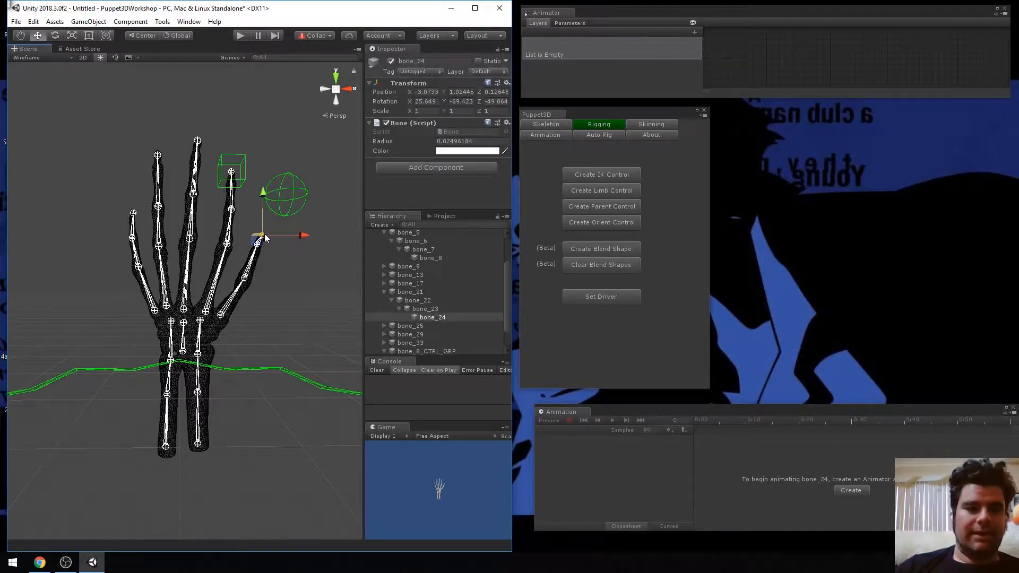
left_click(616, 170)
left_click(451, 190)
key("BackSpace")
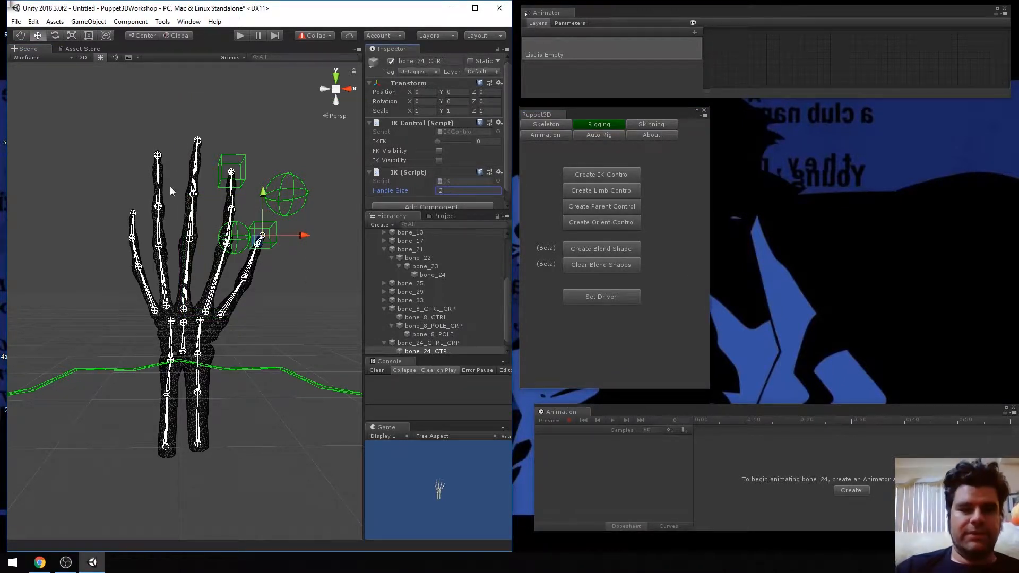
left_click_drag(263, 193, 289, 263)
key("ctrl+z")
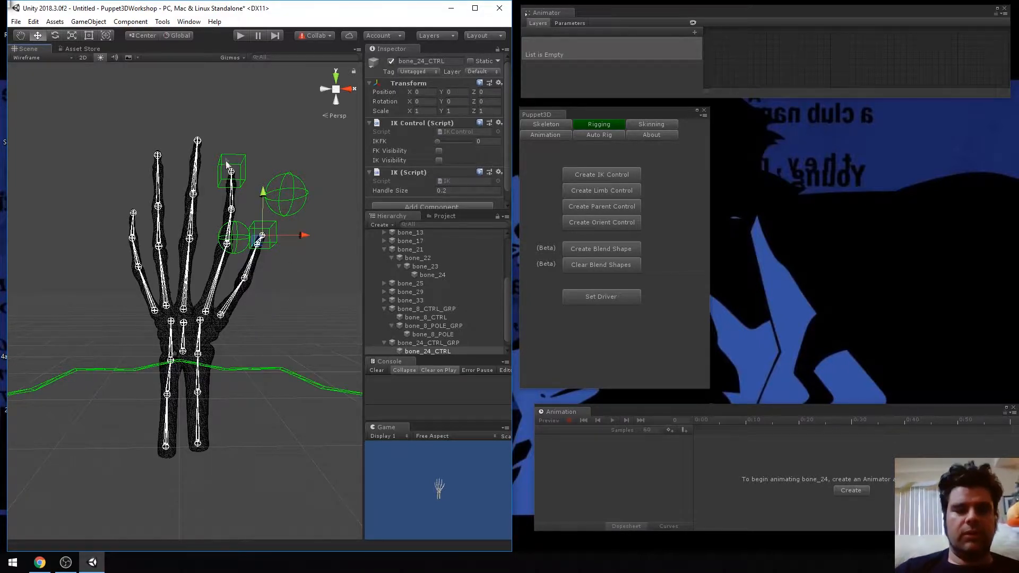
Create an IK control on bone_12 at the middle fingertip with handle size .2, and undo a trial move of it
left_click(198, 142)
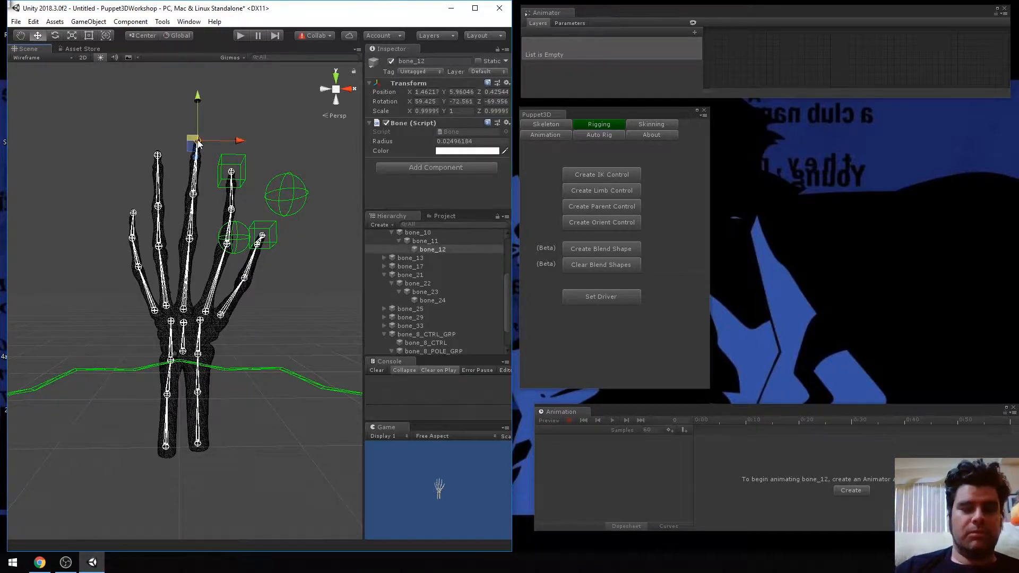
left_click(604, 175)
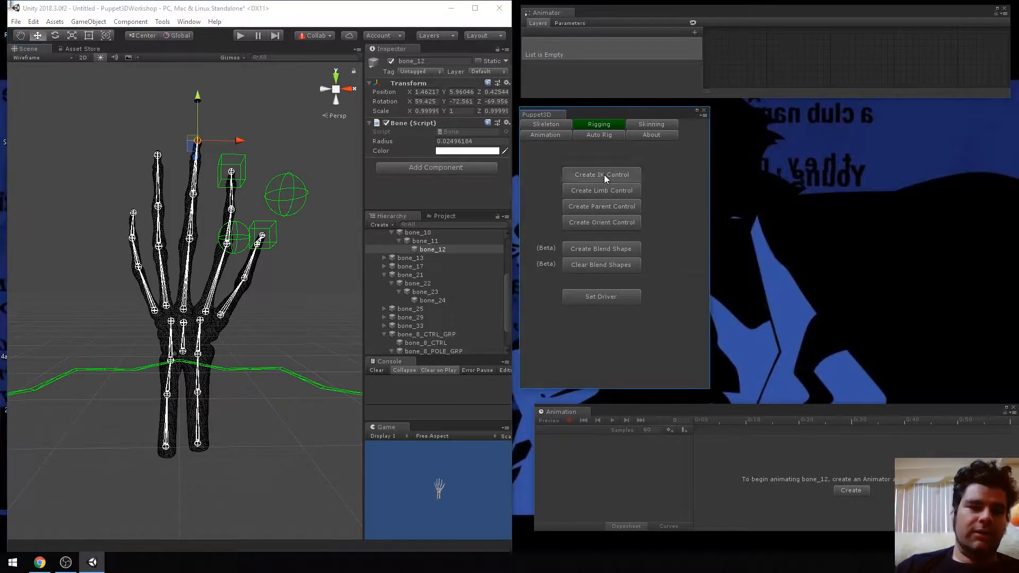
left_click(458, 190)
type(".2")
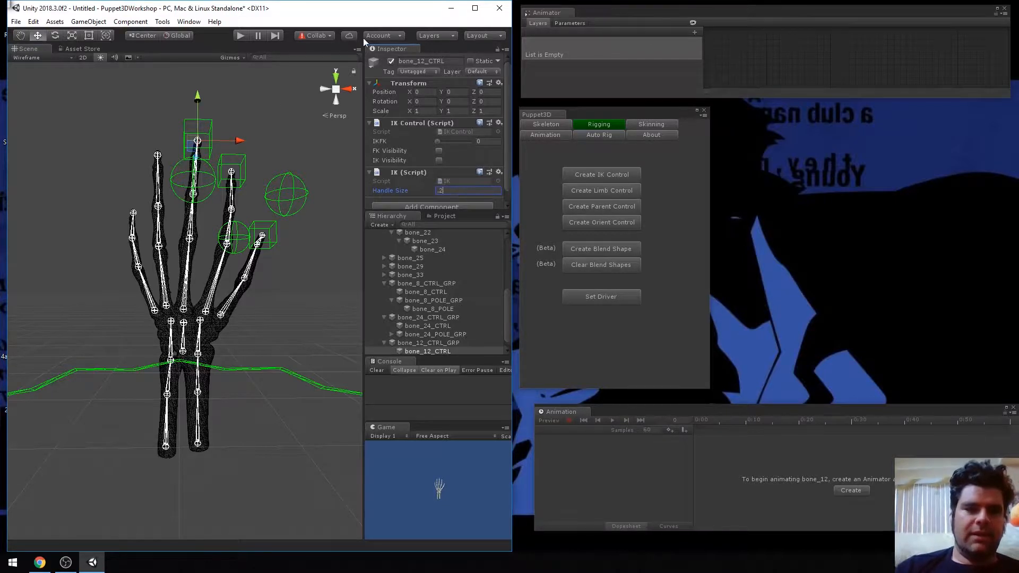
left_click_drag(199, 91, 226, 107)
key("ctrl+z")
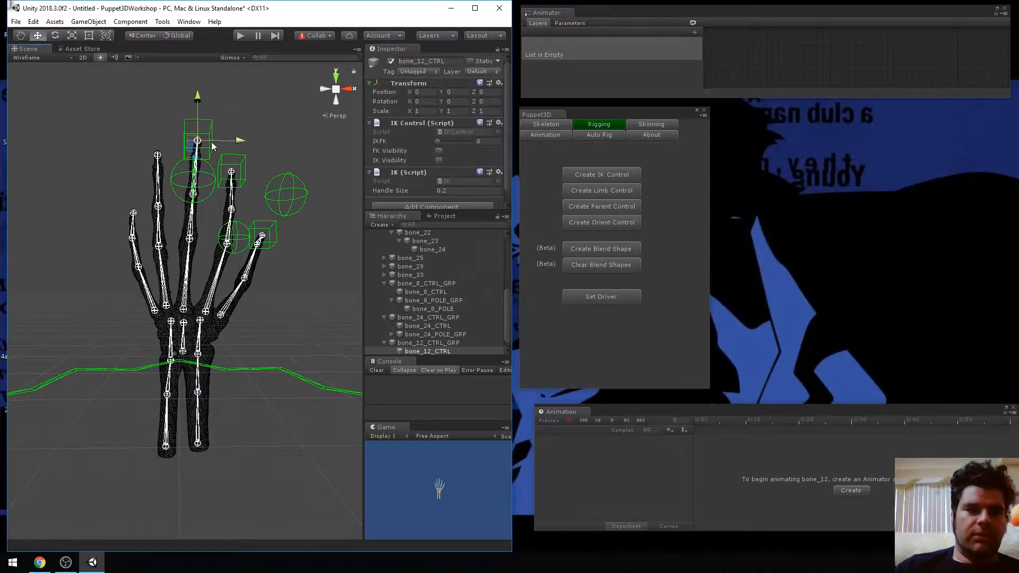
Create an IK control on bone_16 at the ring fingertip and set its handle size to .2
left_click_drag(171, 140, 158, 156)
left_click(603, 174)
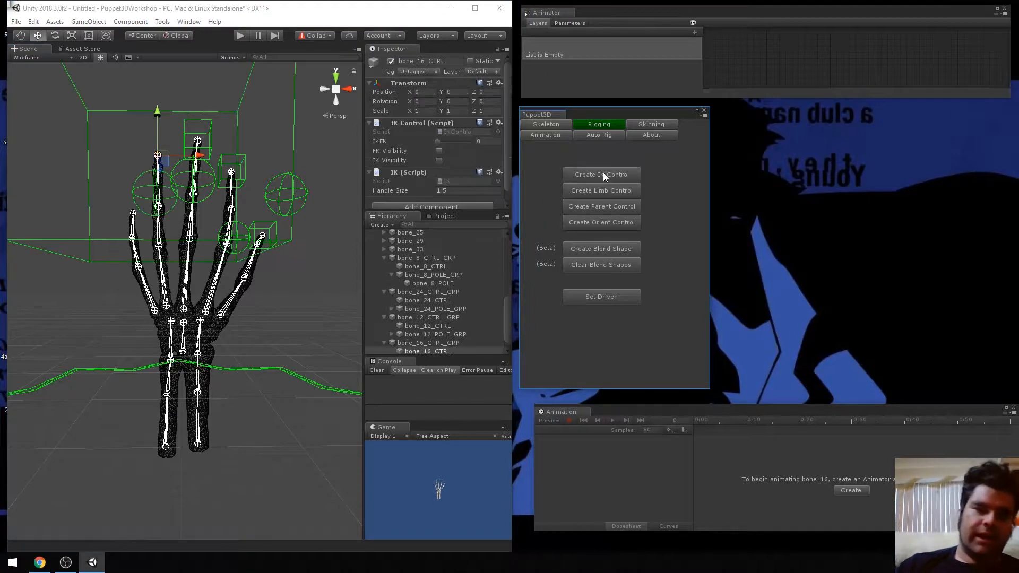
left_click(459, 190)
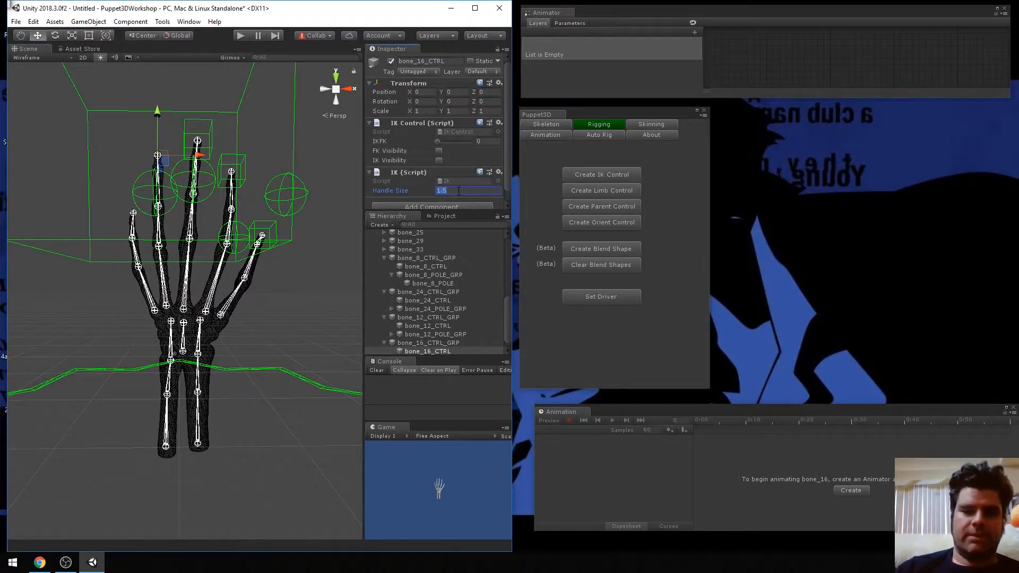
type(".2")
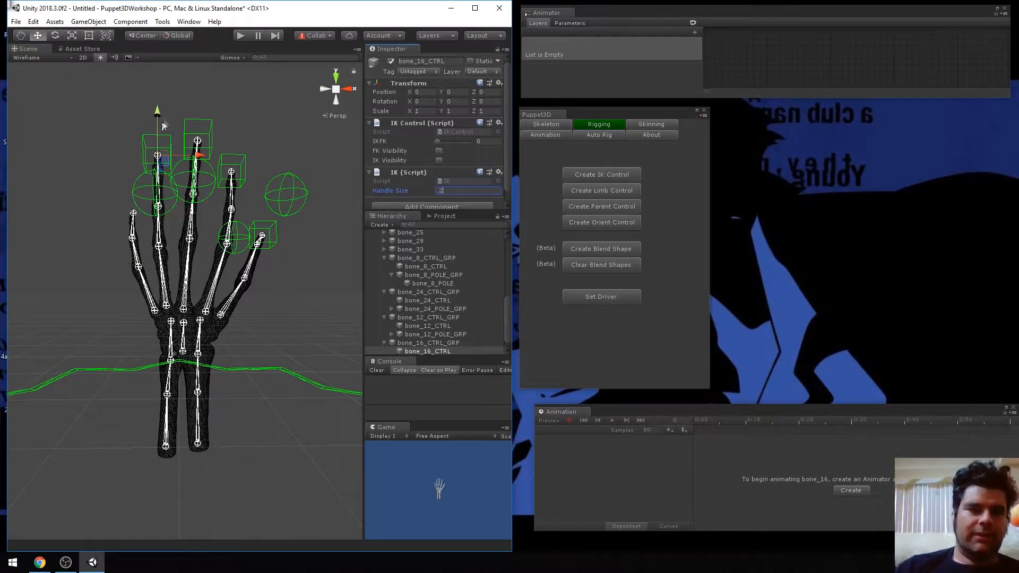
Undo a trial move and the handle size change of the bone_16 IK control, and clear the console
left_click_drag(157, 112, 171, 198)
key("ctrl+z")
key("ctrl+z")
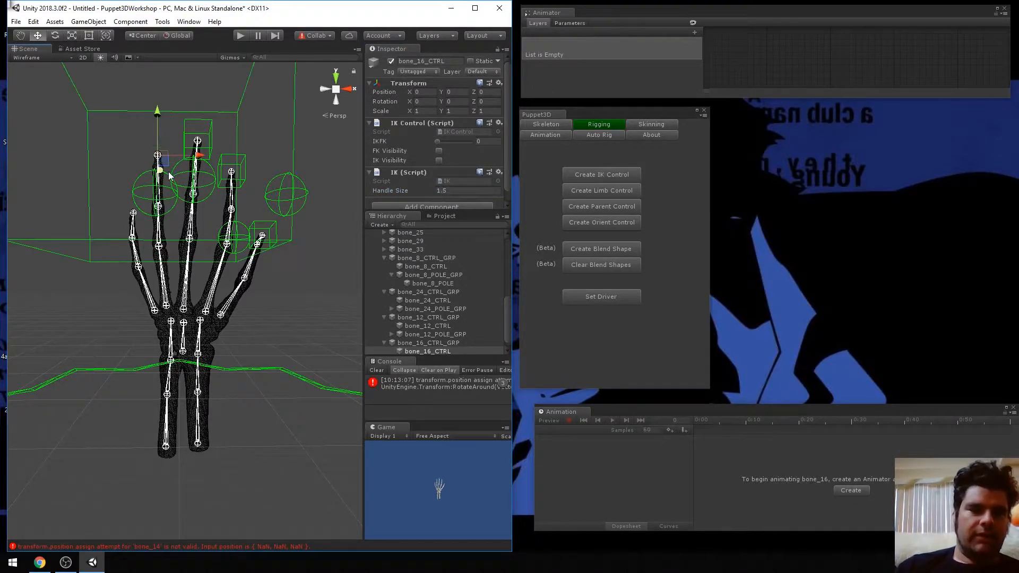
left_click(428, 380)
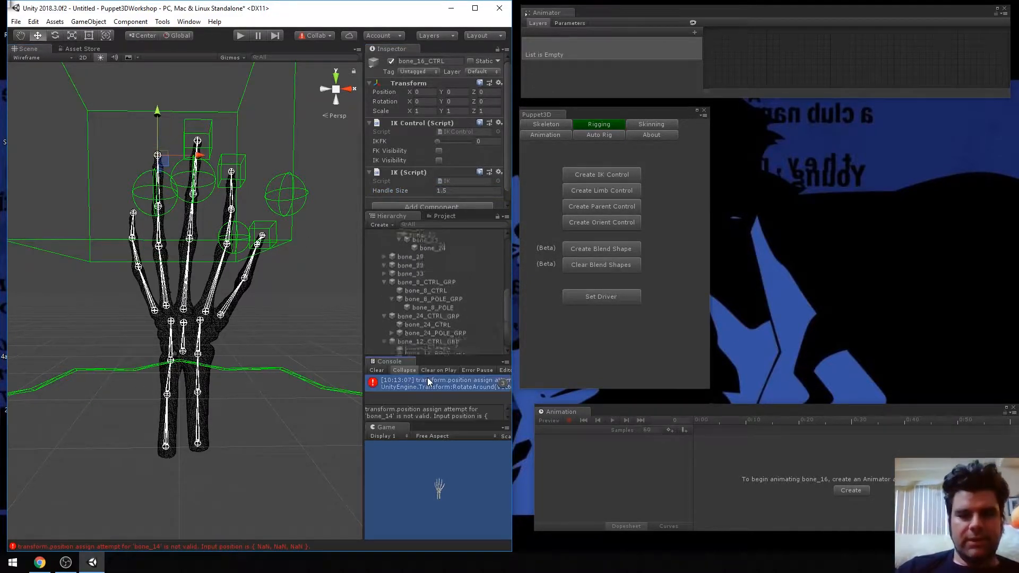
left_click(376, 370)
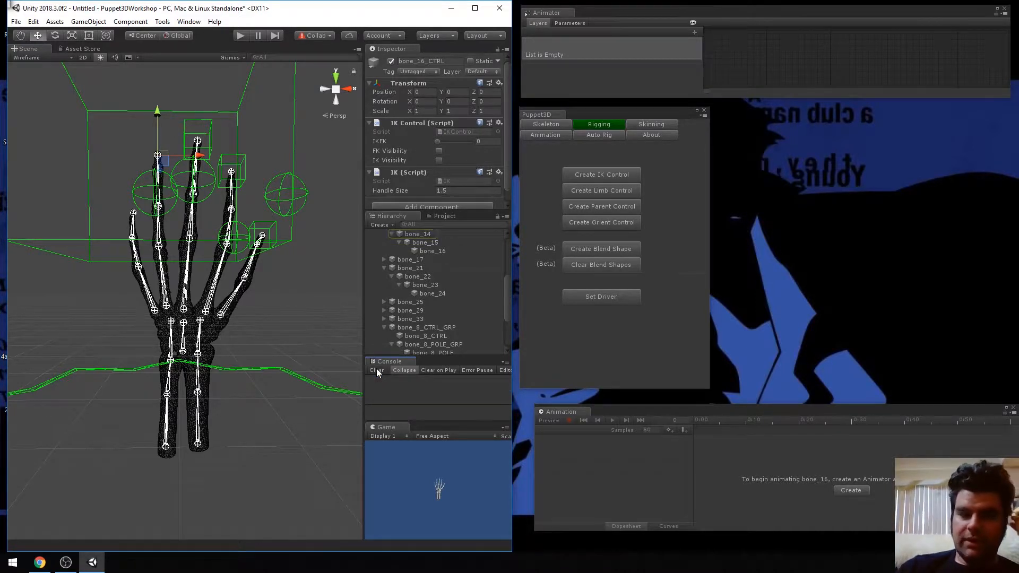
Set the handle size of the bone_16 IK control back to .2
left_click(457, 190)
key("BackSpace")
type(".2")
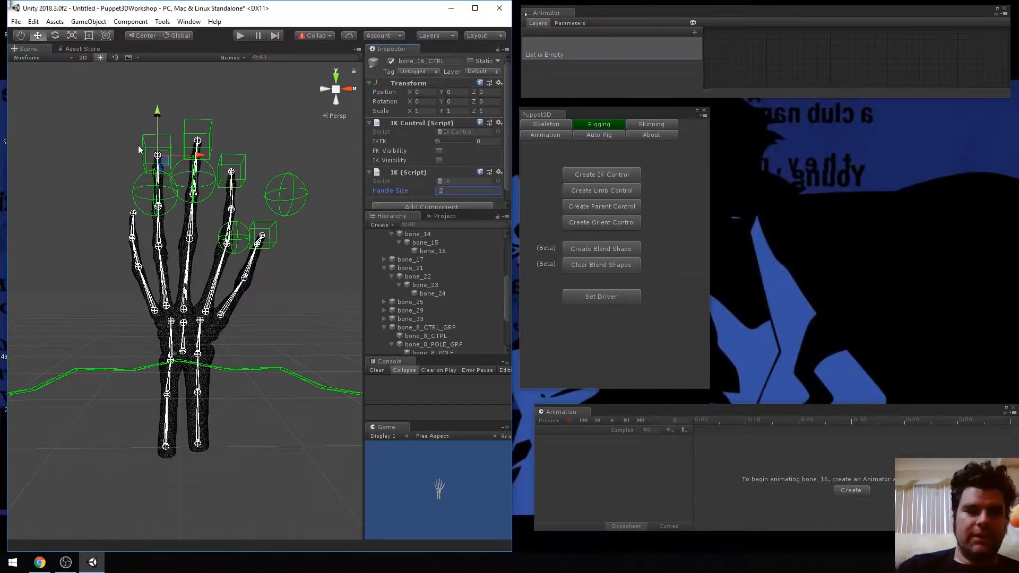
Try lowering the bone_16 IK control to bend the ring finger, undo the move, and clear the console
left_click_drag(158, 111, 146, 152)
key("ctrl+z")
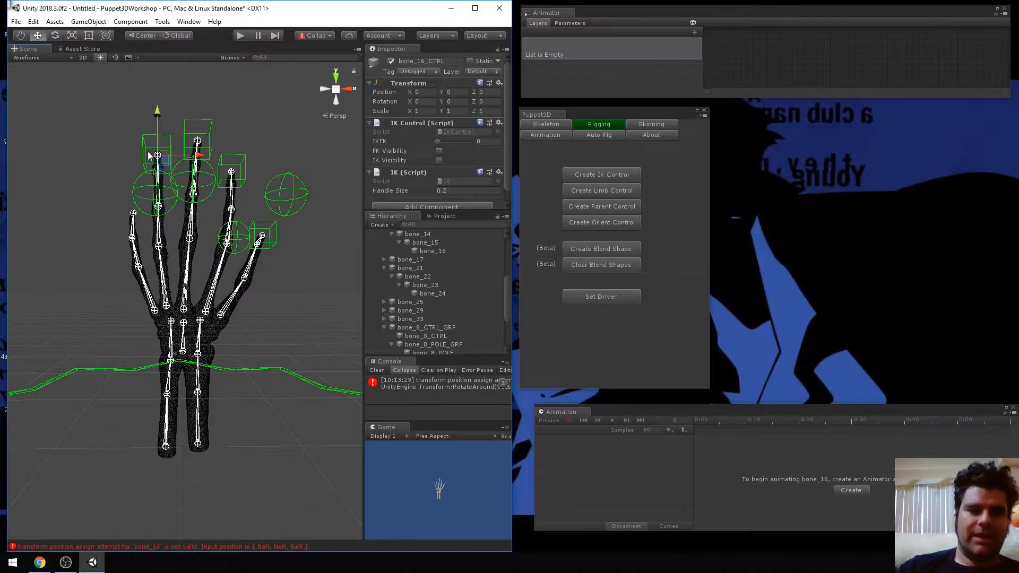
left_click(460, 378)
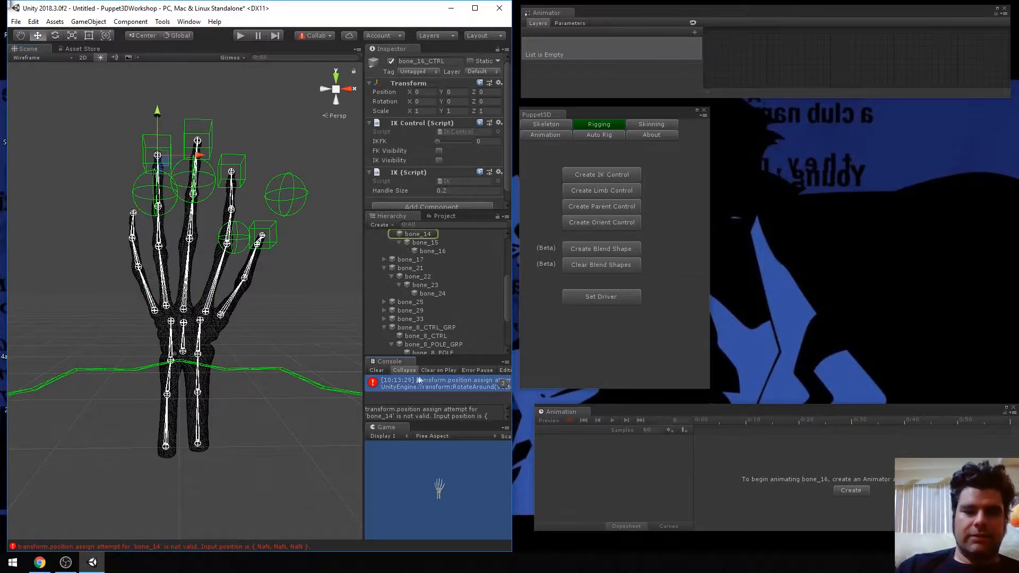
left_click(378, 368)
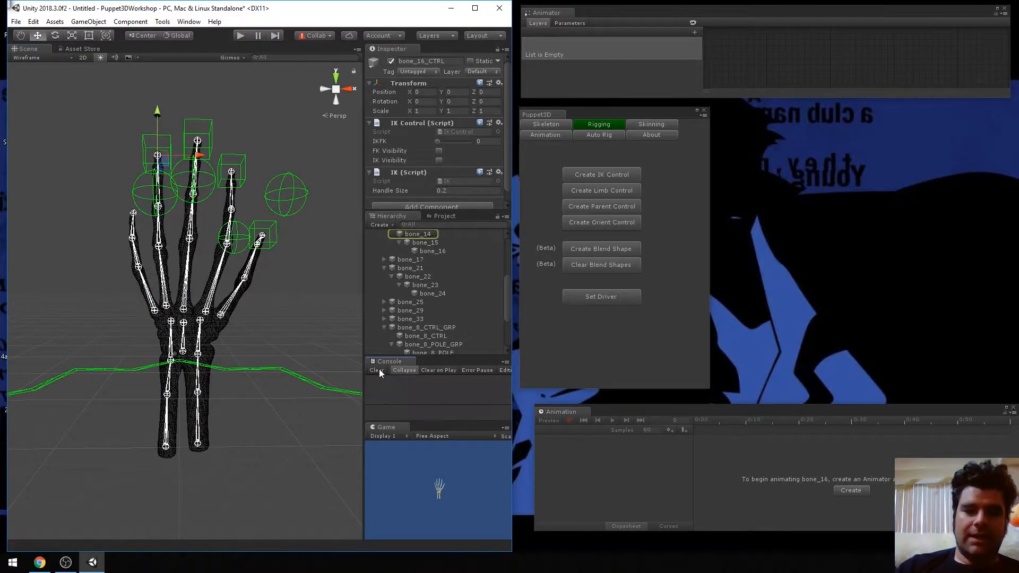
Create an IK control on bone_20 at the little fingertip and set its handle size to .2
left_click(133, 214)
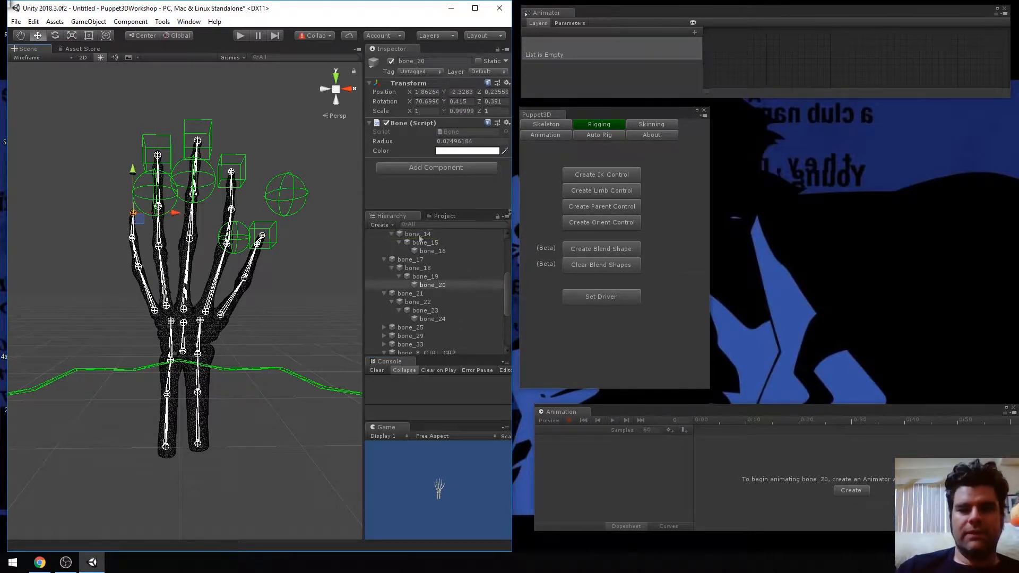
left_click(608, 176)
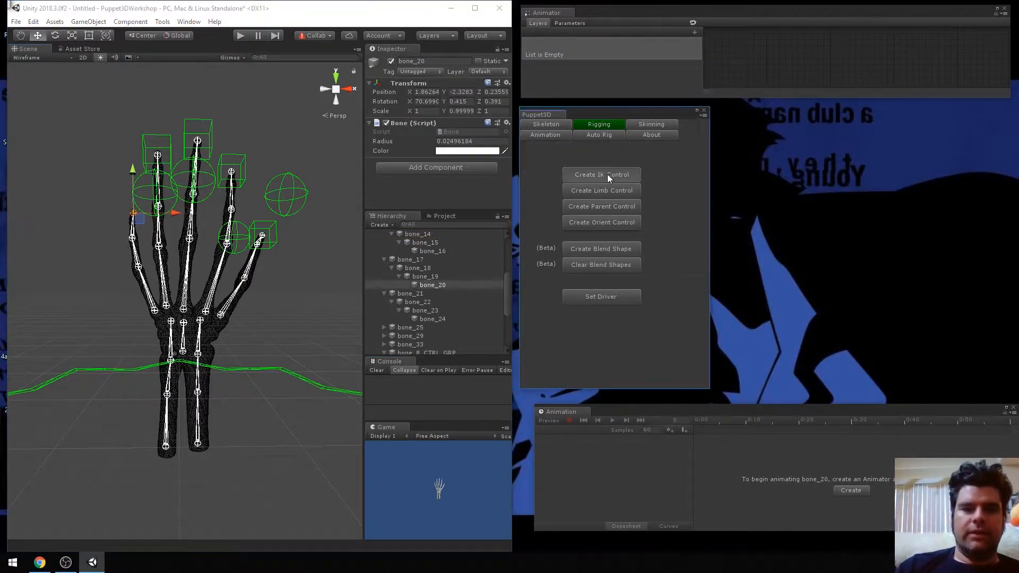
left_click(607, 174)
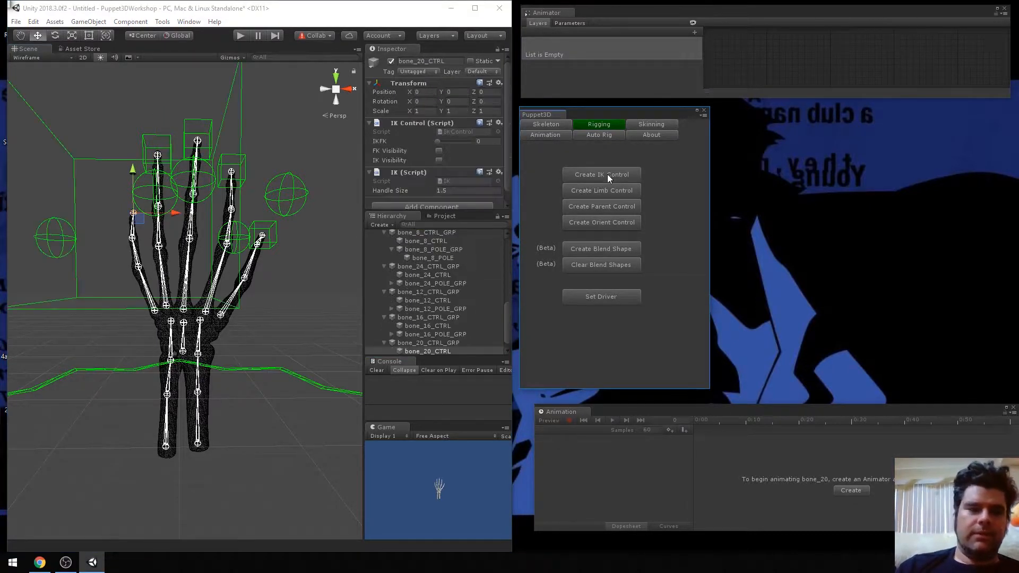
left_click(457, 190)
key("BackSpace")
type(".2")
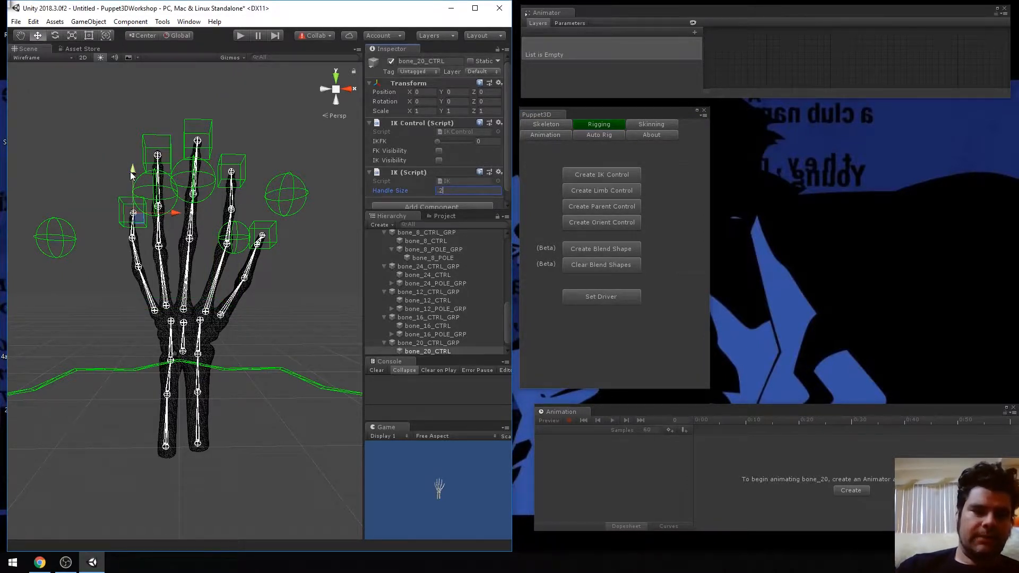
Try lowering the bone_20 IK control to bend the little finger, and undo the move
left_click_drag(133, 173, 133, 204)
key("ctrl+z")
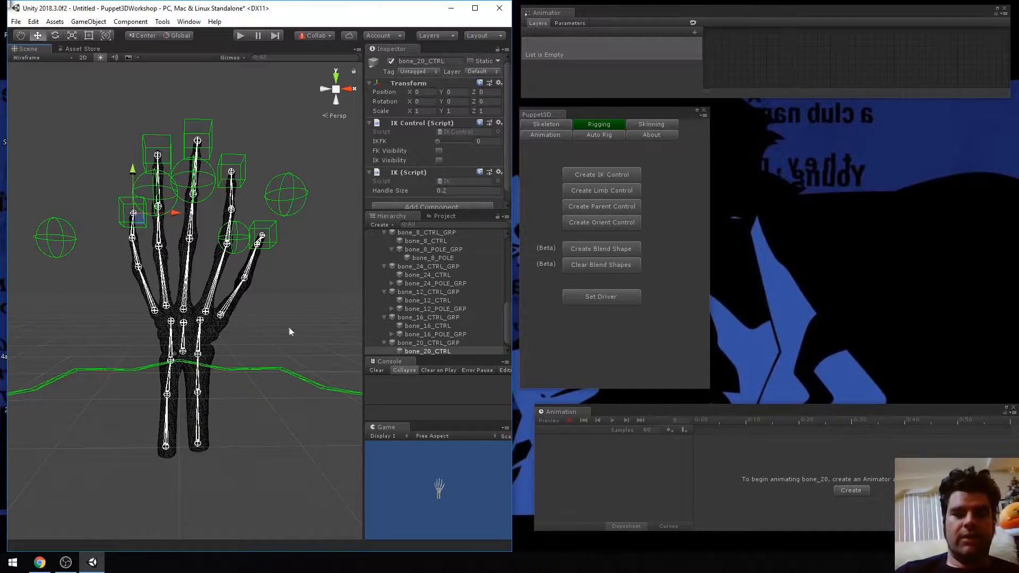
Create an orient control on bone_17 at the base of the little finger
scroll(261, 310, "down", 5)
scroll(261, 310, "up", 7)
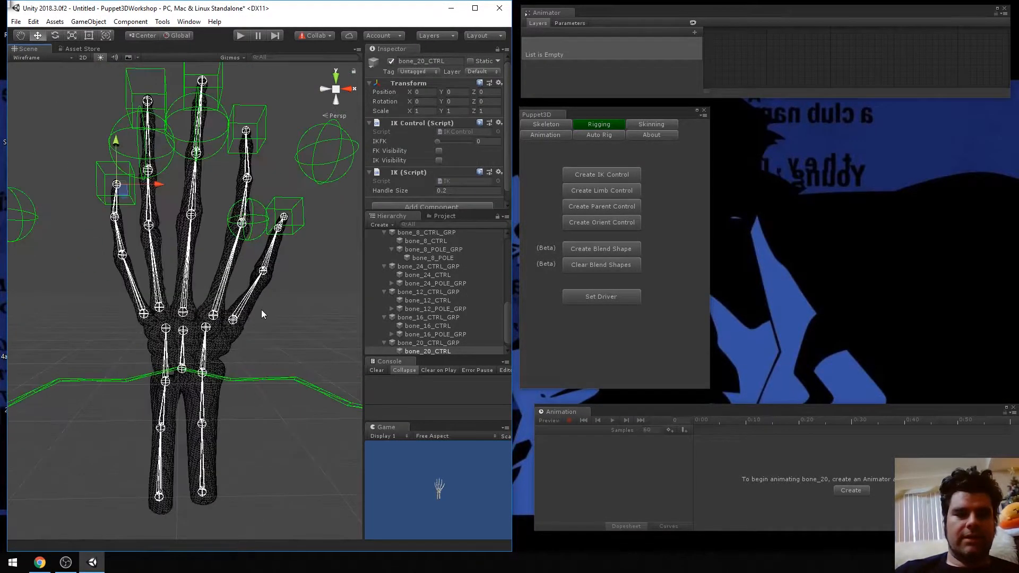
left_click(144, 316)
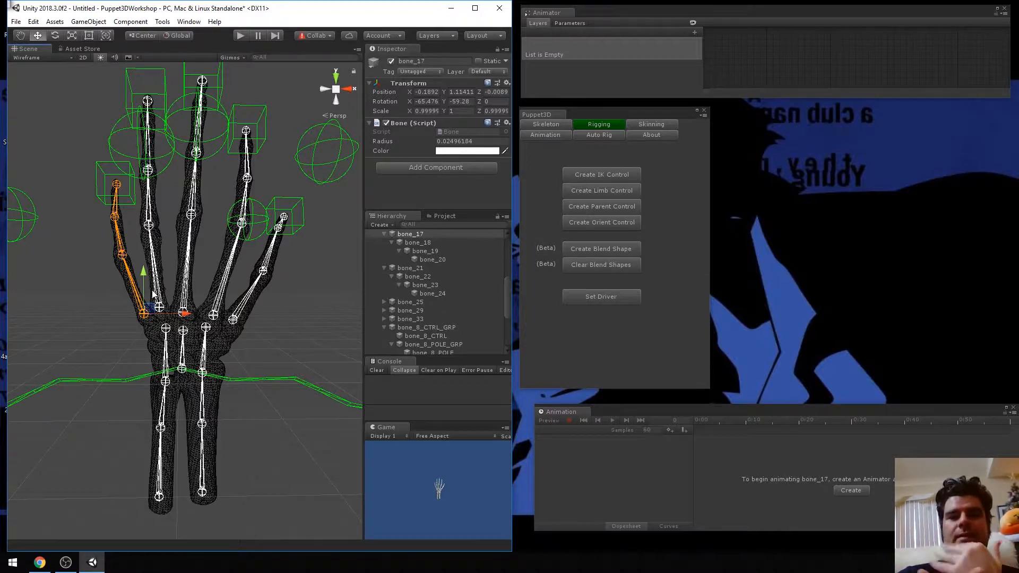
left_click(2, 391)
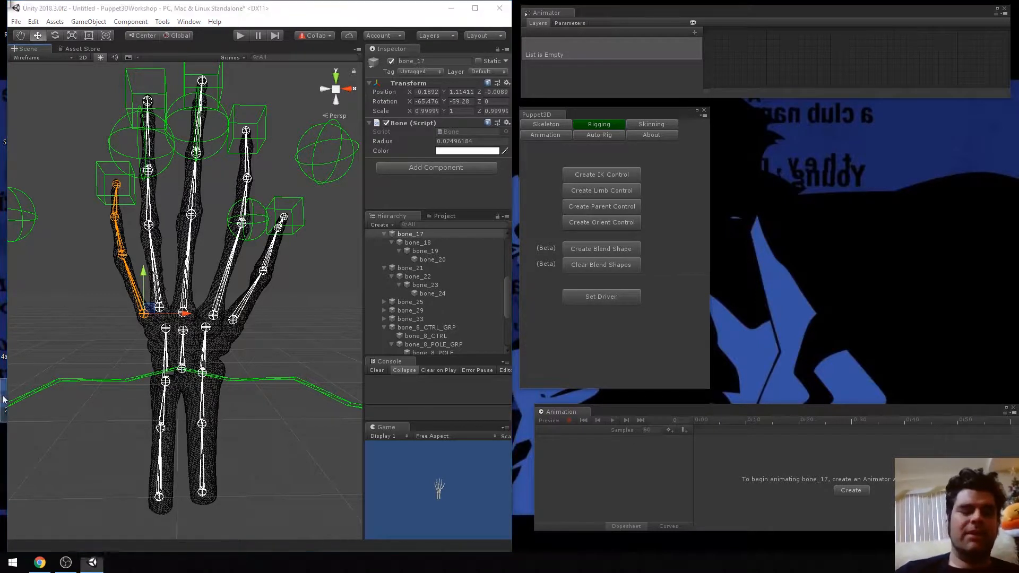
scroll(218, 336, "up", 5)
scroll(218, 336, "down", 10)
scroll(218, 335, "up", 5)
left_click(218, 336)
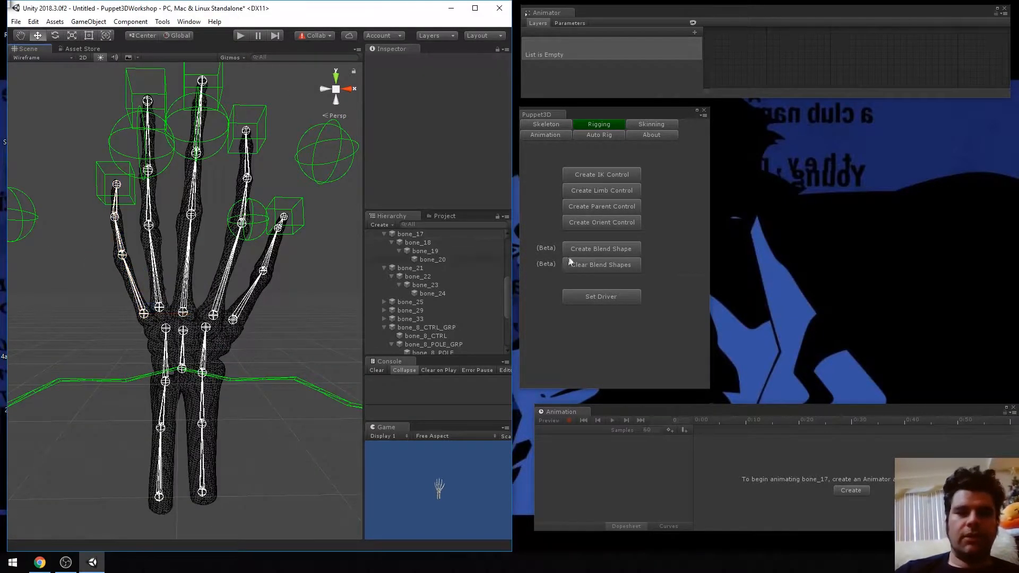
left_click(144, 316)
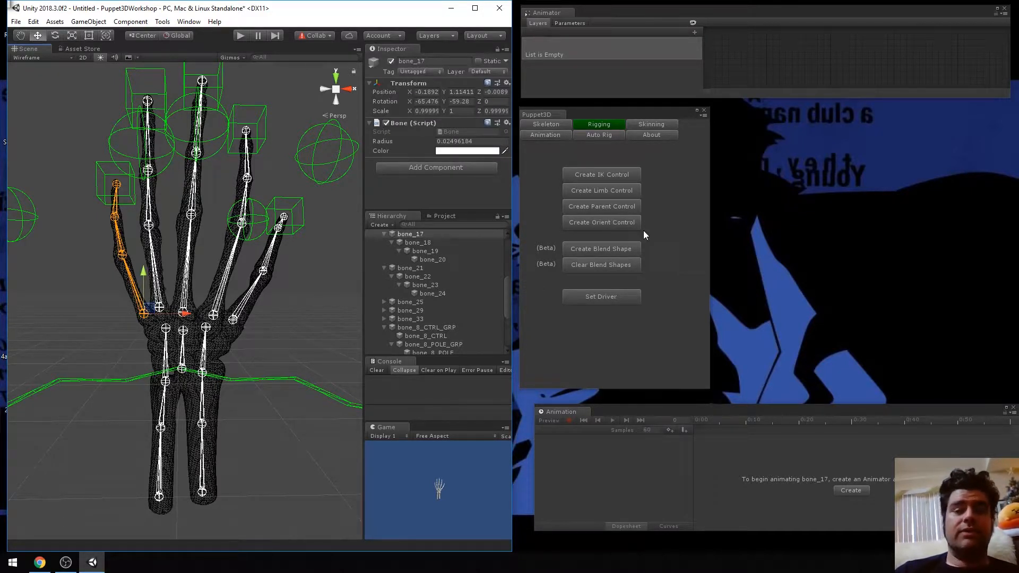
left_click(613, 223)
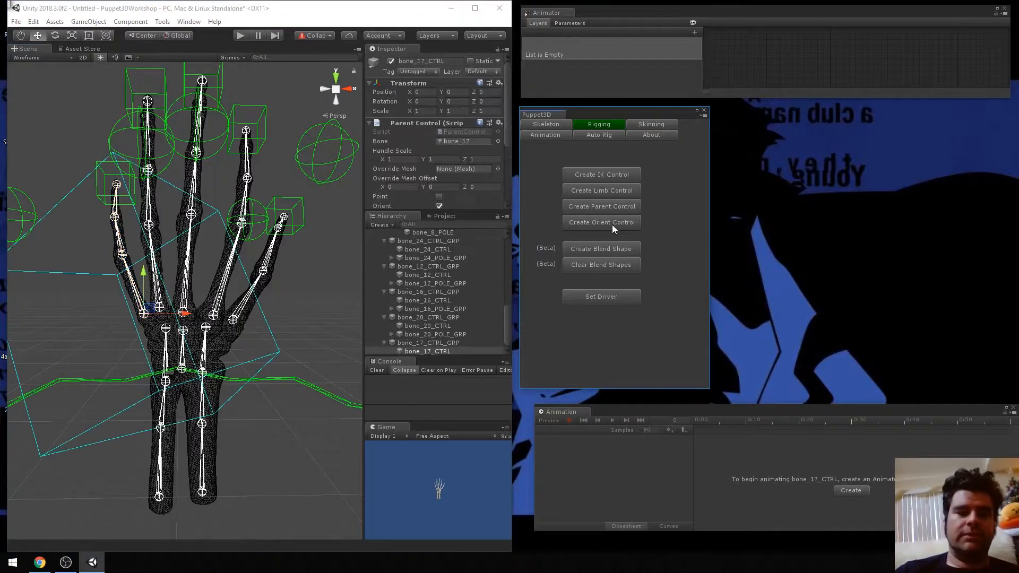
Set the handle scale of the bone_17 orient control to .2 on X, Y and Z
left_click(406, 158)
type(".2")
key("Tab")
type(".2")
key("Tab")
type(".2")
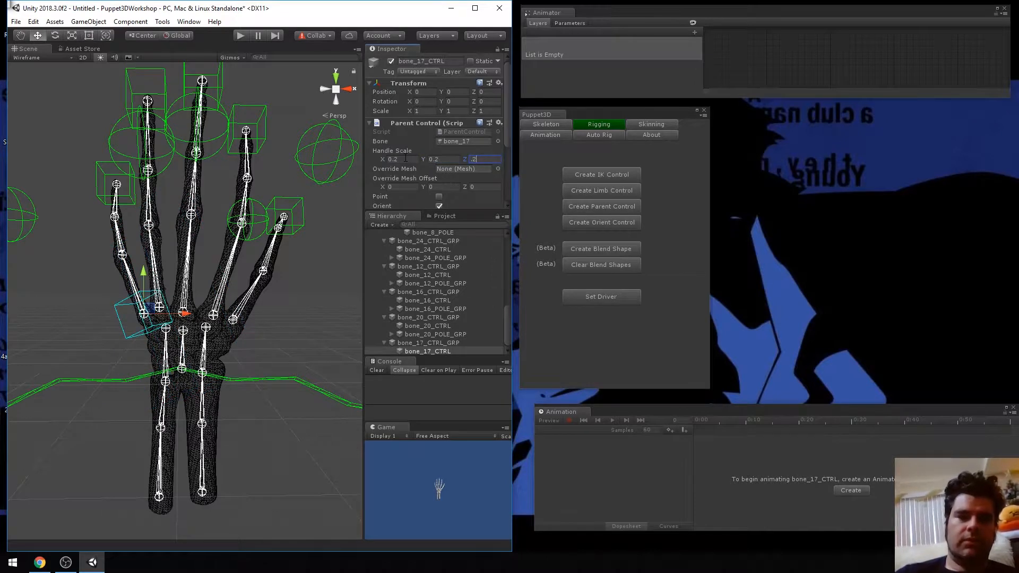
key("Return")
Try rotating the bone_17 orient control, undo the rotation, and try moving the control
key("e")
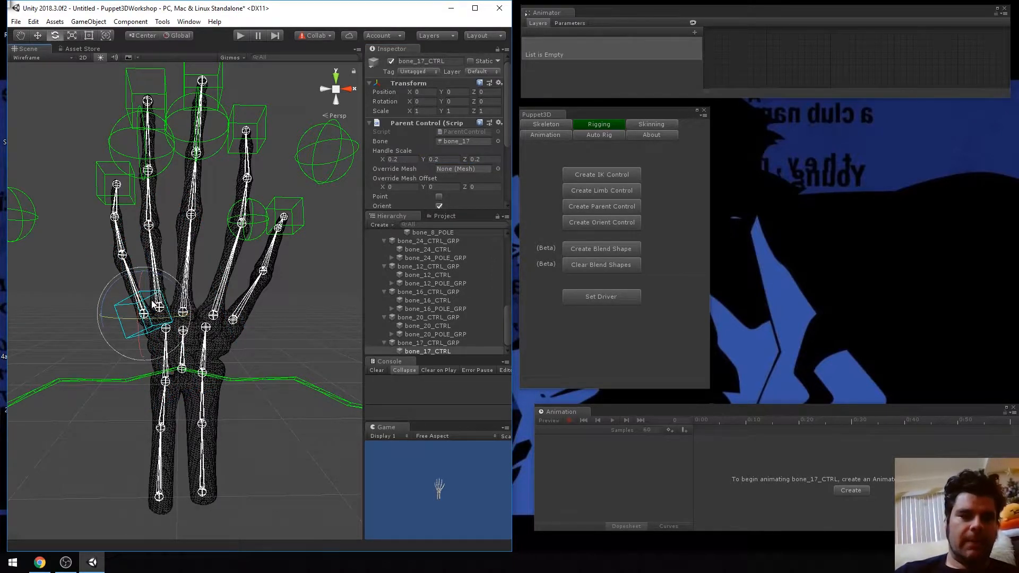
left_click_drag(152, 306, 140, 334)
key("ctrl+z")
key("w")
left_click_drag(143, 273, 164, 289)
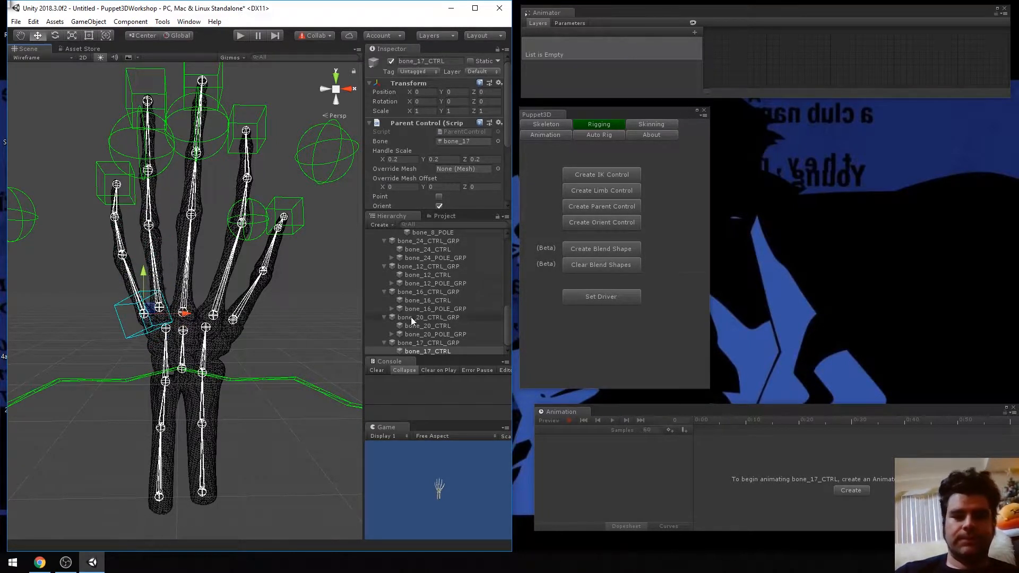
Create a trial parent control on bone_5 at the index finger's base, try rotating it, and undo its creation
left_click(213, 317)
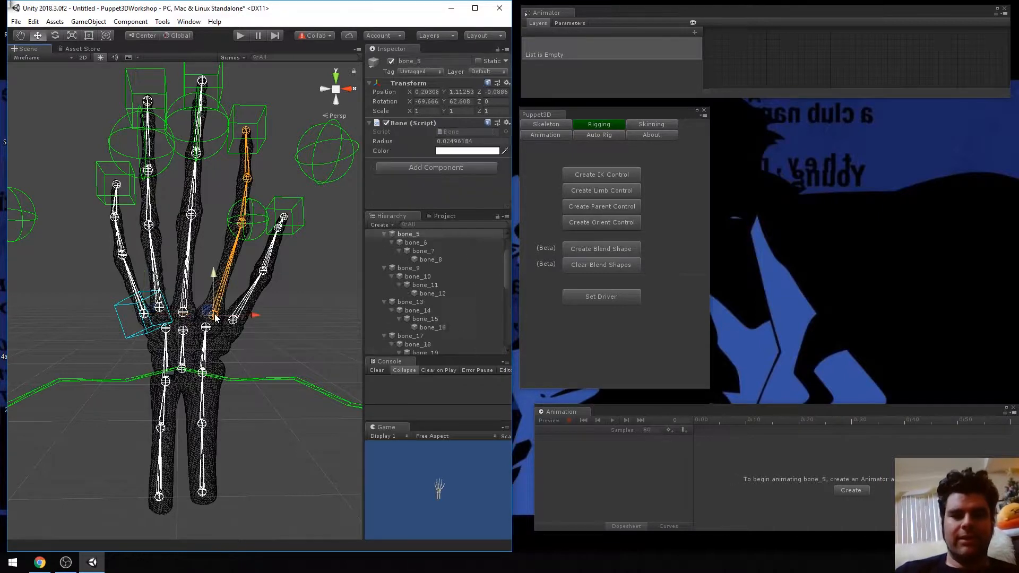
left_click(609, 204)
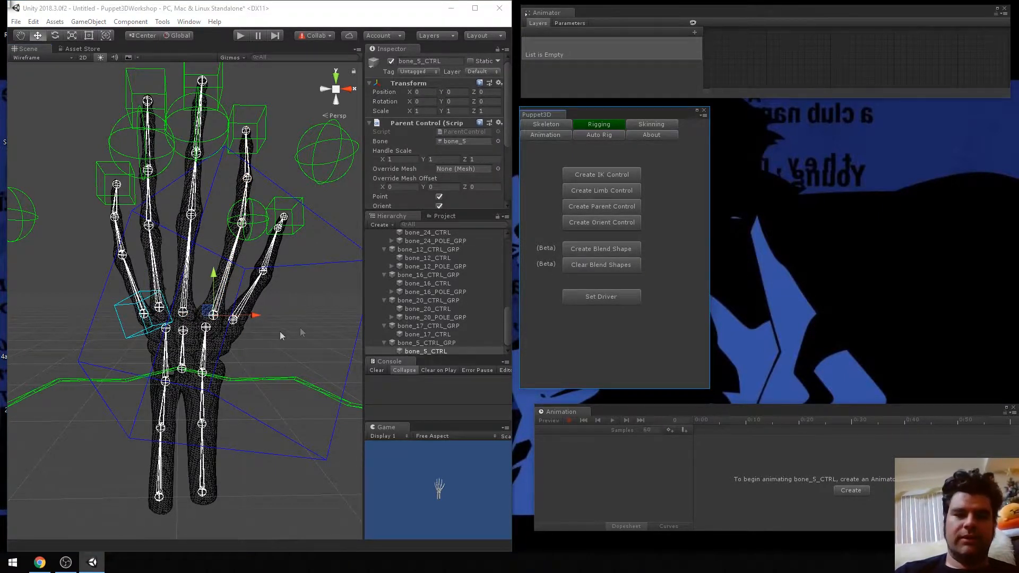
key("e")
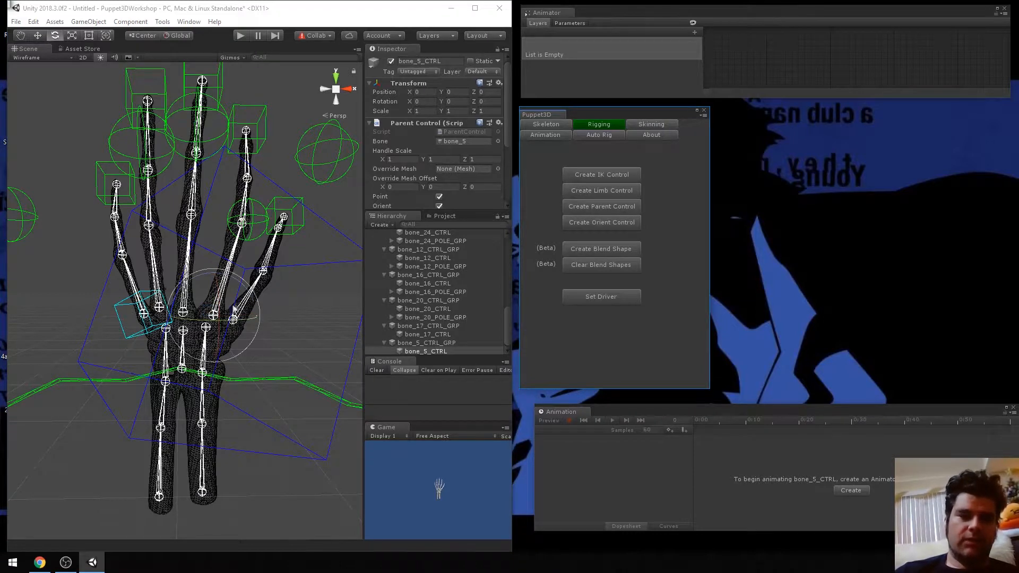
right_click_drag(211, 325, 190, 353)
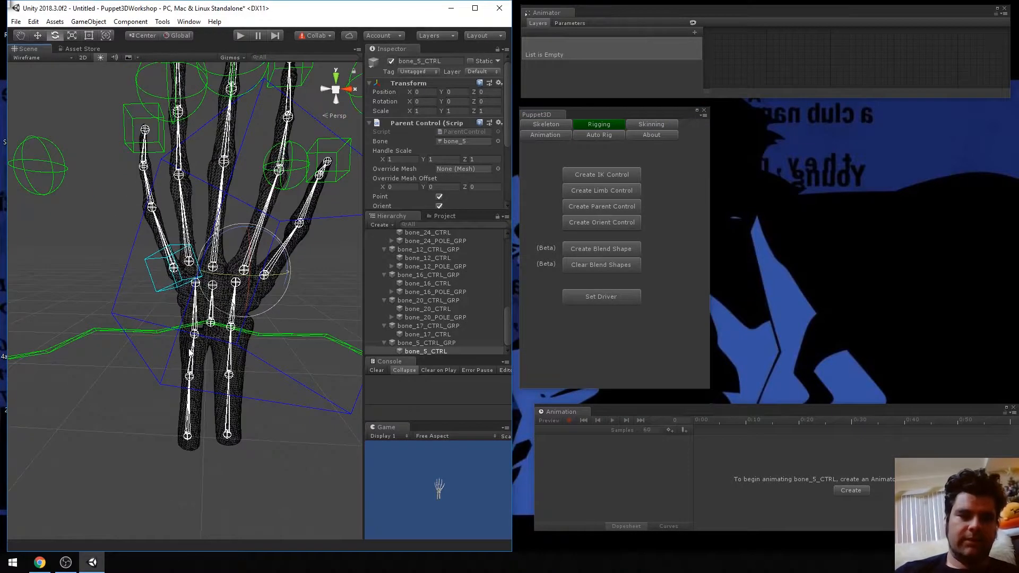
key("ctrl+z")
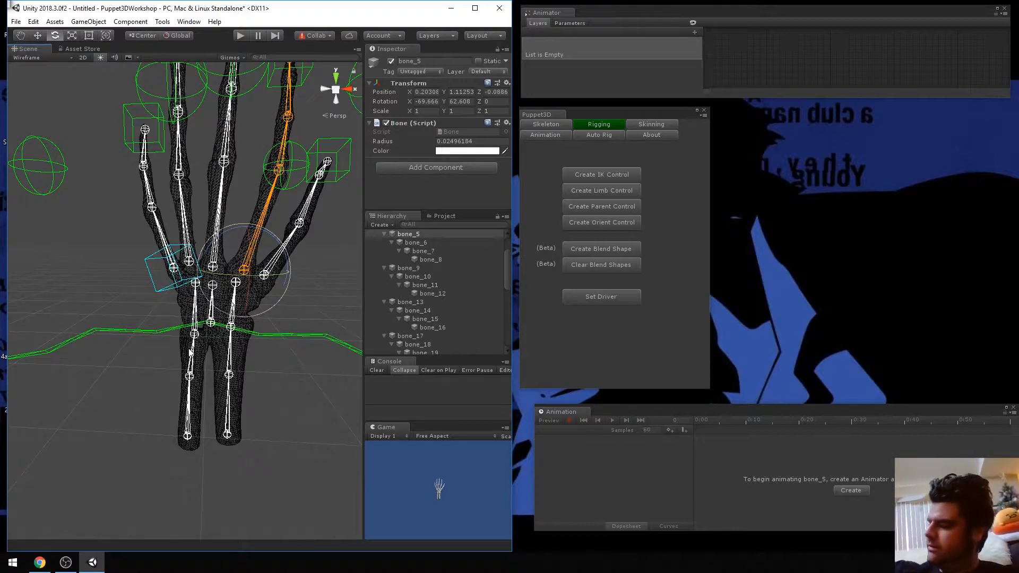
Try rotating bone_5 directly and moving it upward at the index finger's base, undoing both changes
right_click_drag(190, 353, 140, 338)
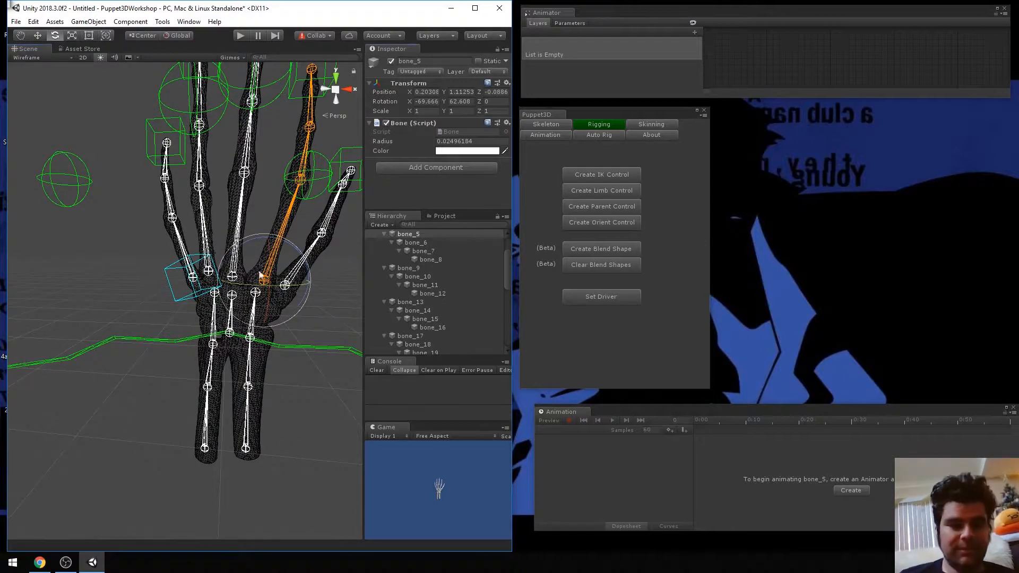
left_click_drag(267, 291, 248, 298)
key("ctrl+z")
key("w")
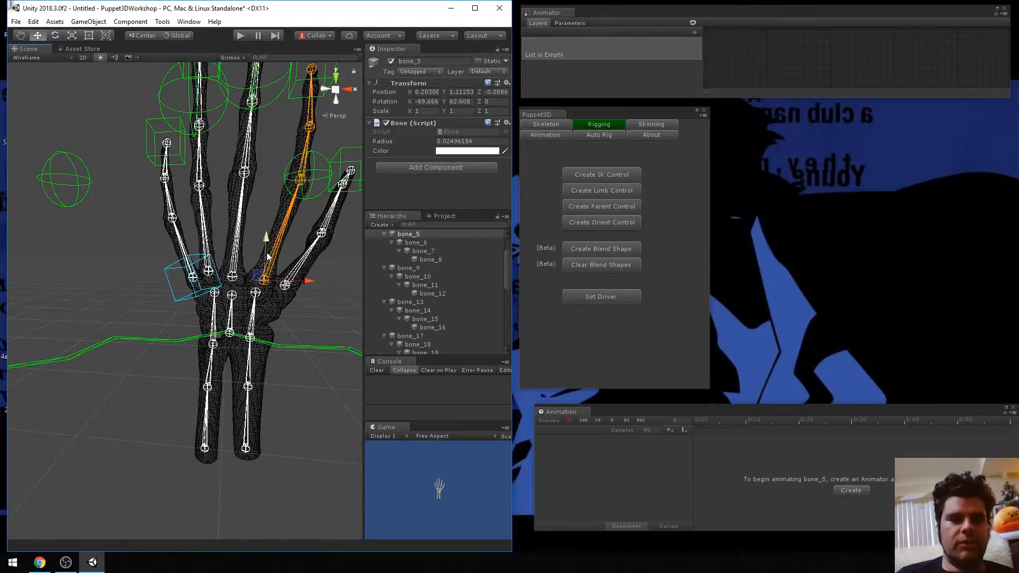
left_click_drag(266, 240, 267, 227)
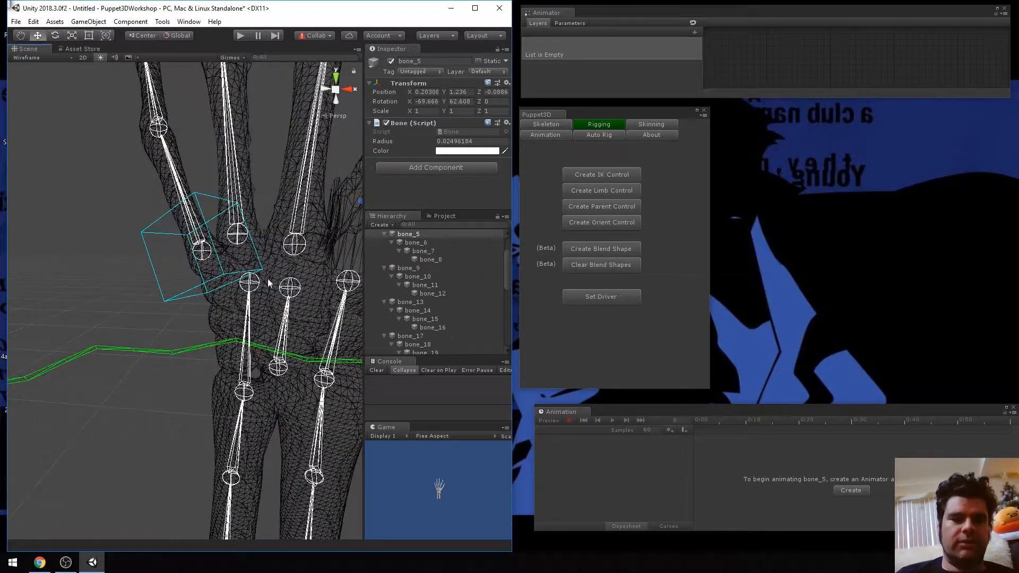
scroll(250, 290, "up", 3)
middle_click_drag(248, 297, 210, 308)
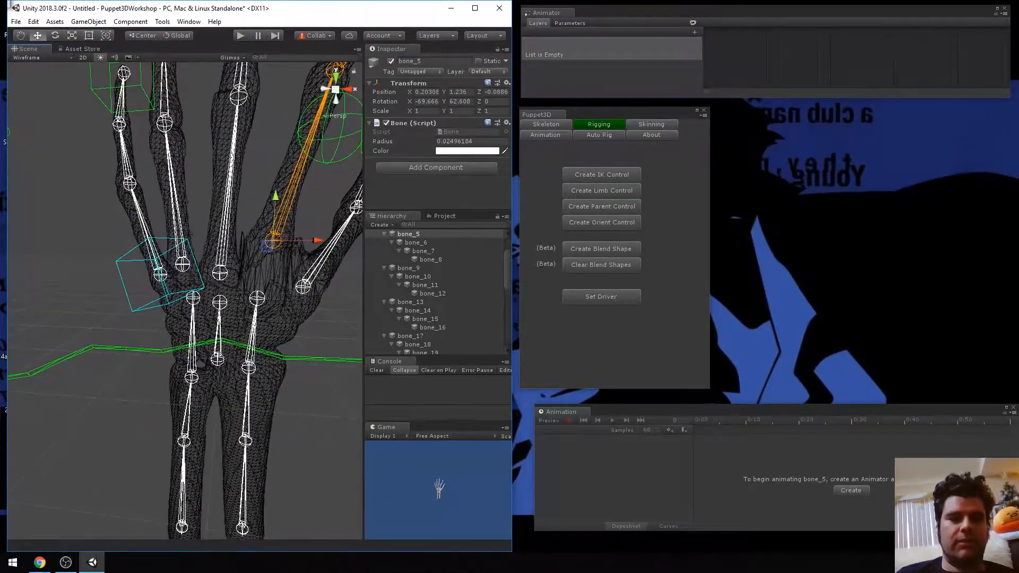
key("ctrl+z")
Set the handle scale of the bone_17 orient control at the little finger's base to .1 on X, Y and Z
scroll(255, 263, "down", 4)
left_click(260, 252)
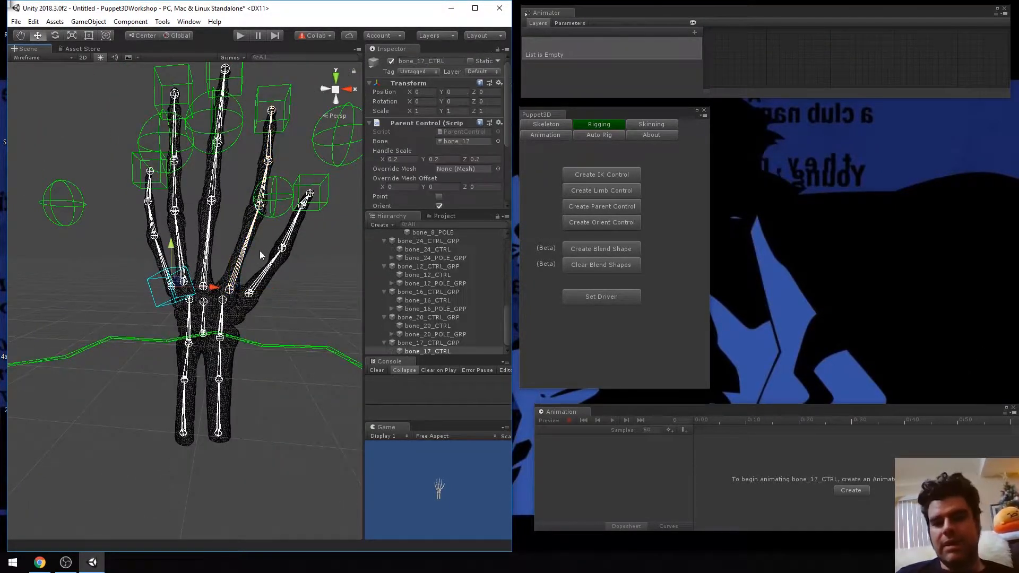
scroll(225, 304, "up", 3)
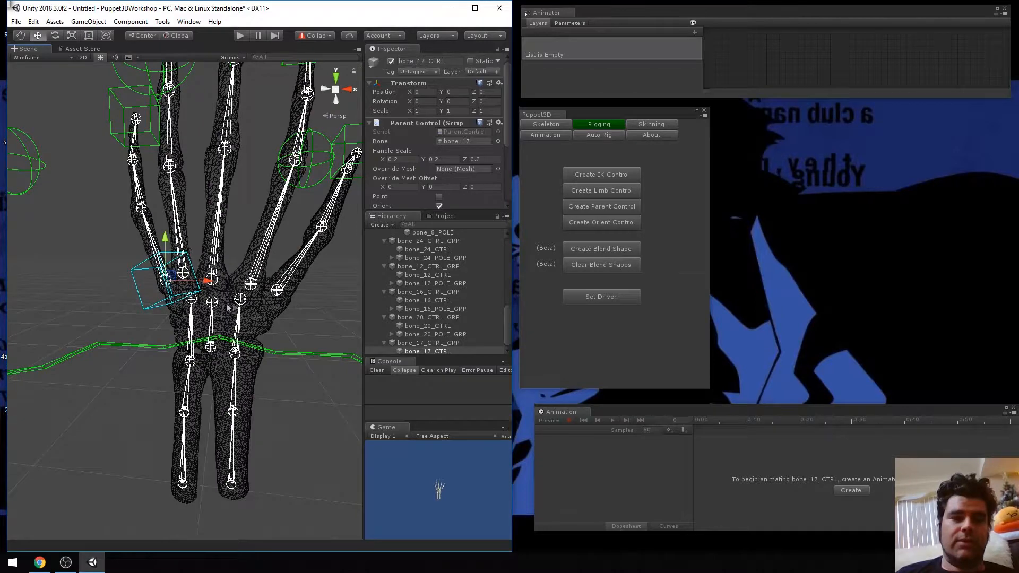
scroll(170, 299, "up", 2)
left_click(171, 299)
left_click(169, 301)
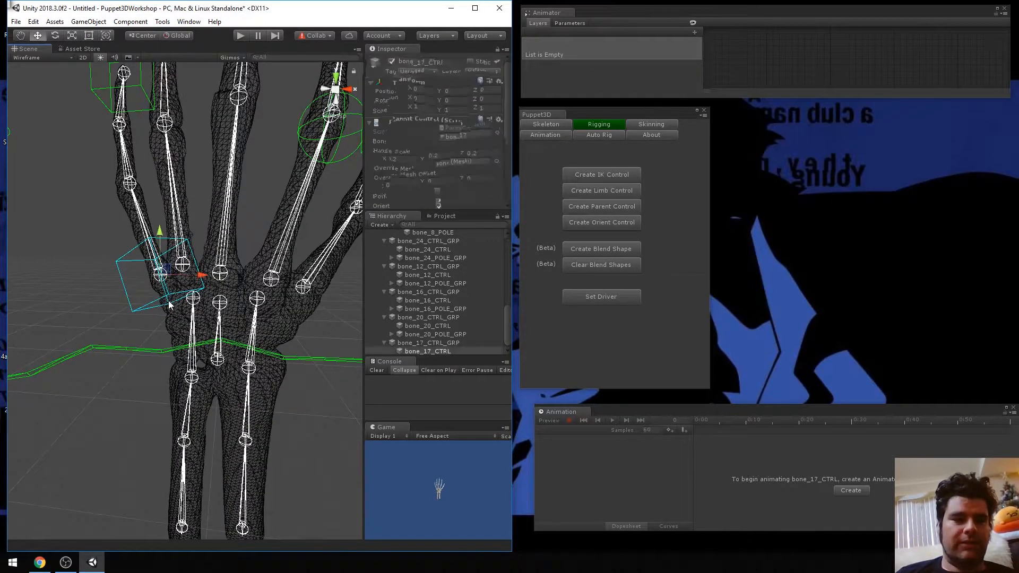
left_click(402, 158)
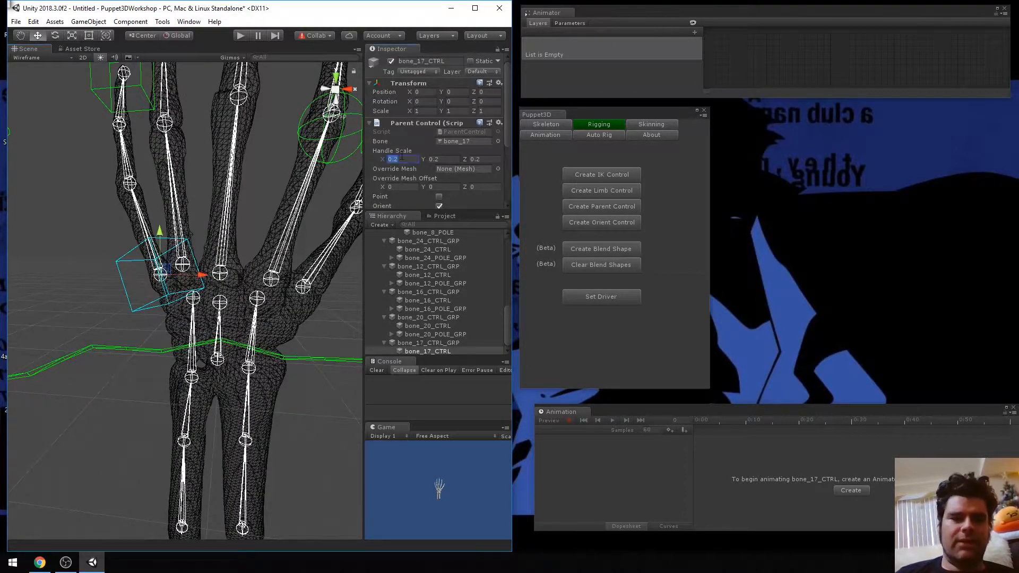
type(".1")
key("Tab")
type(".1")
key("Tab")
type(".1")
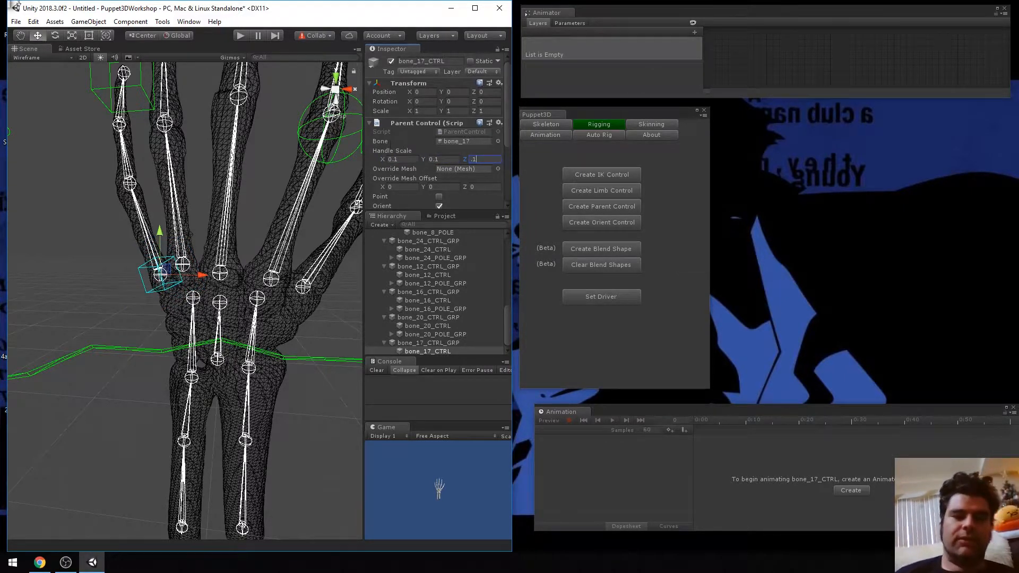
Create an orient control on bone_13 at the base of the ring finger
scroll(176, 313, "up", 5)
scroll(176, 282, "down", 3)
left_click(183, 252)
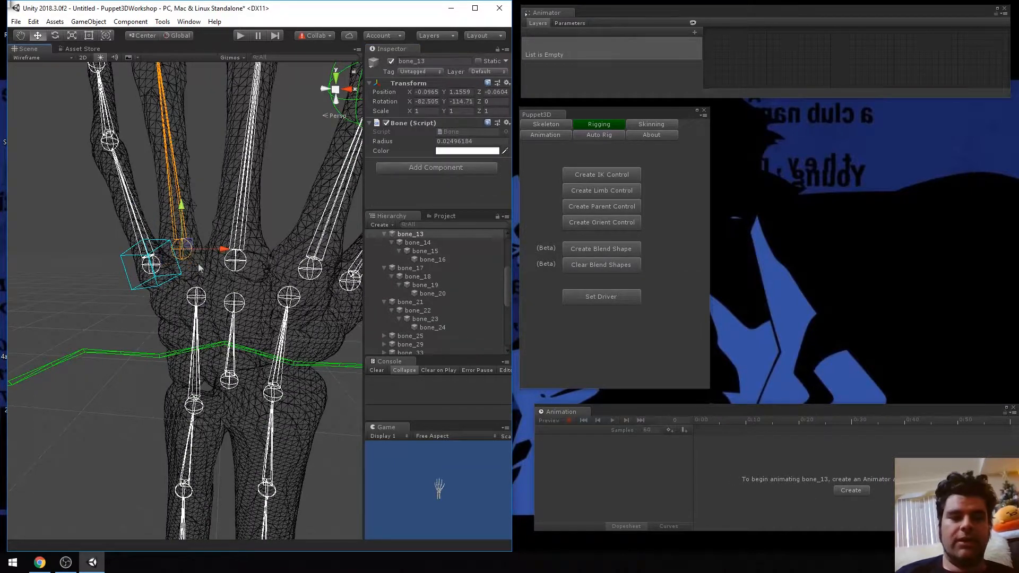
left_click(606, 223)
Set the handle scale of the bone_13 orient control to .1 on X, Y and Z
left_click_drag(395, 159, 386, 153)
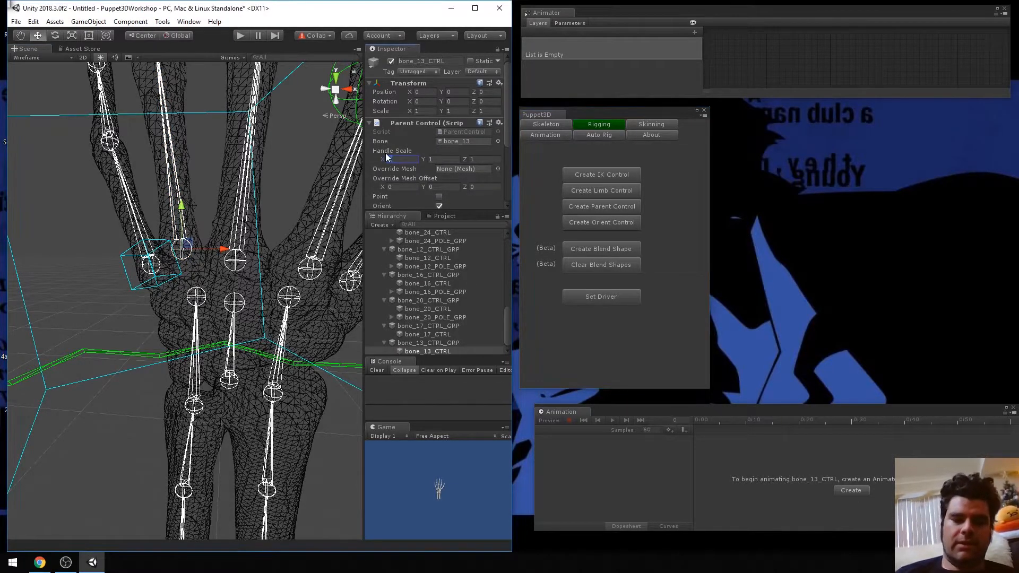
key("Tab")
type(".1")
key("Tab")
type(".1")
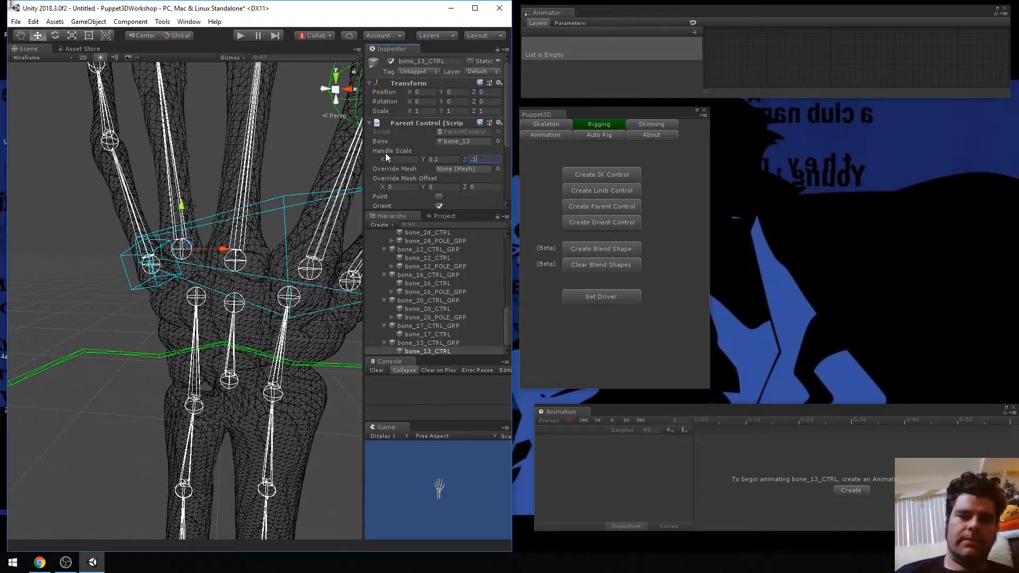
key("shift+Tab")
key("shift+Tab")
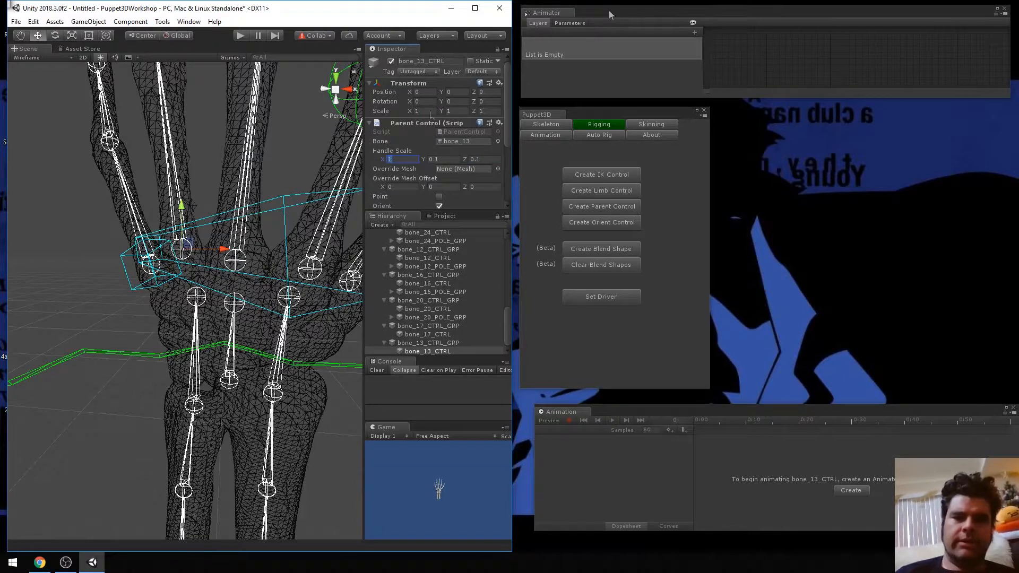
type(".1")
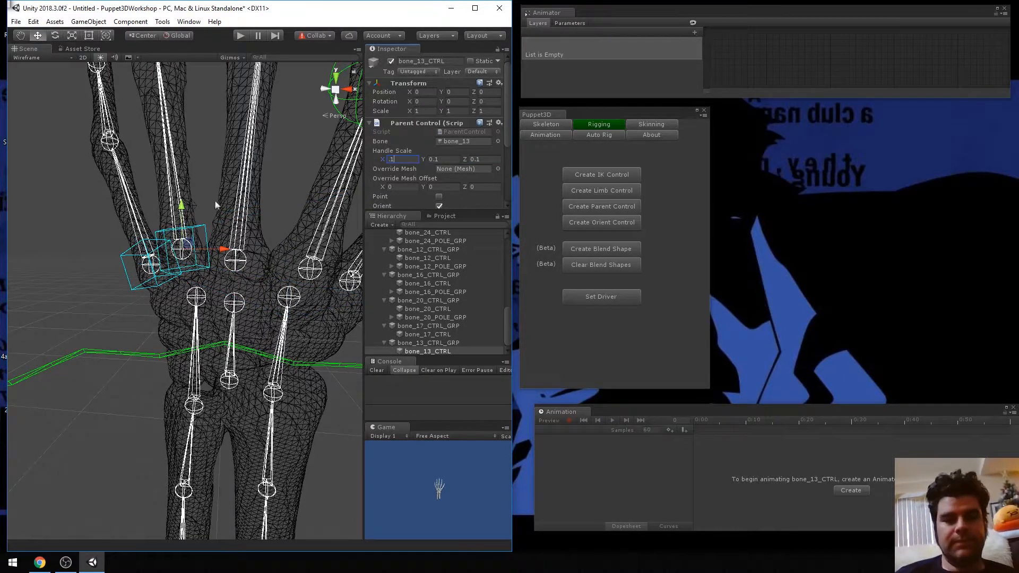
type("e")
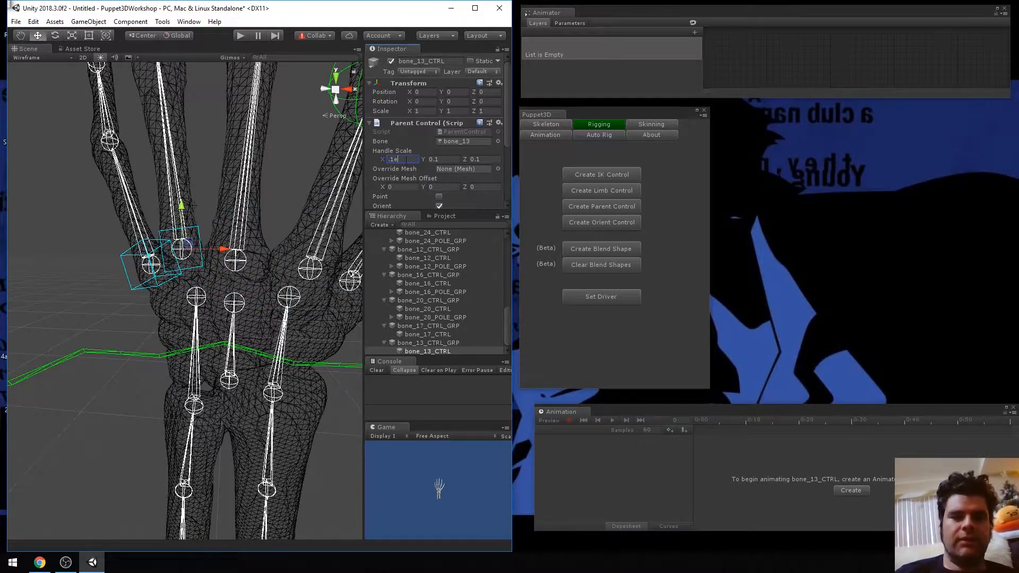
key("Return")
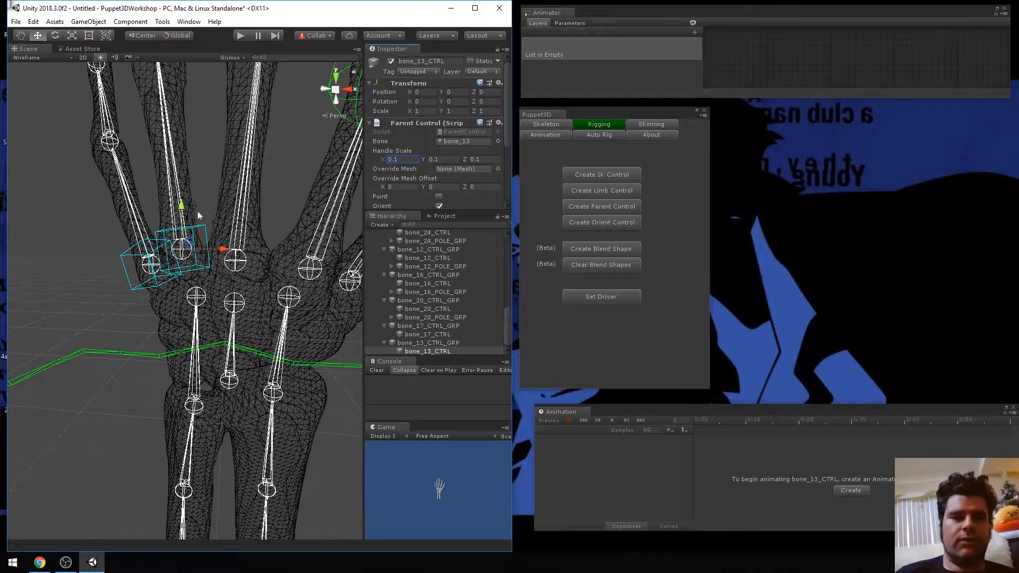
Try rotating the bone_13 orient control in different directions to swing the ring finger's base, undoing each rotation
key("e")
left_click_drag(194, 240, 186, 229)
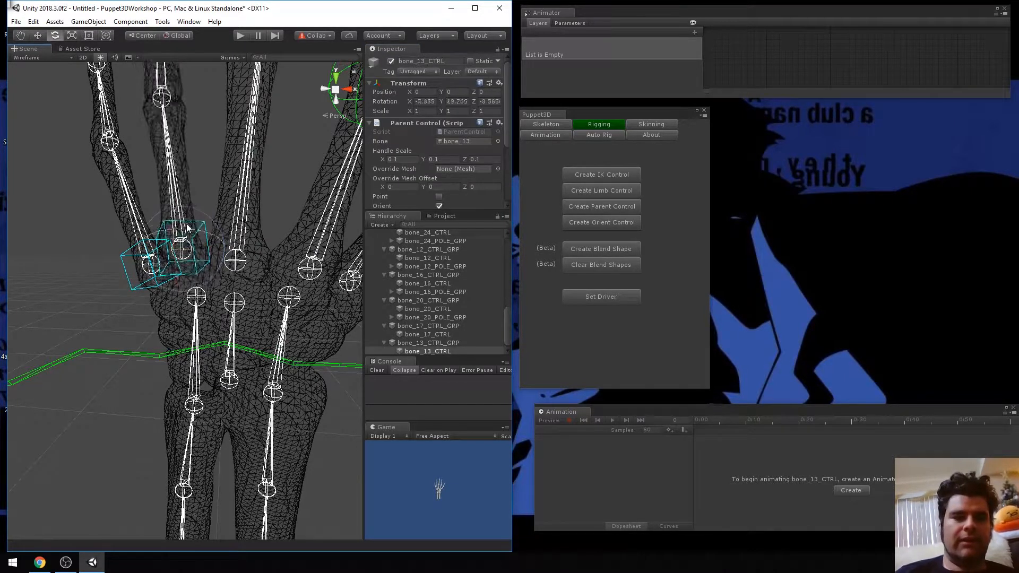
key("ctrl+z")
left_click_drag(201, 238, 212, 183)
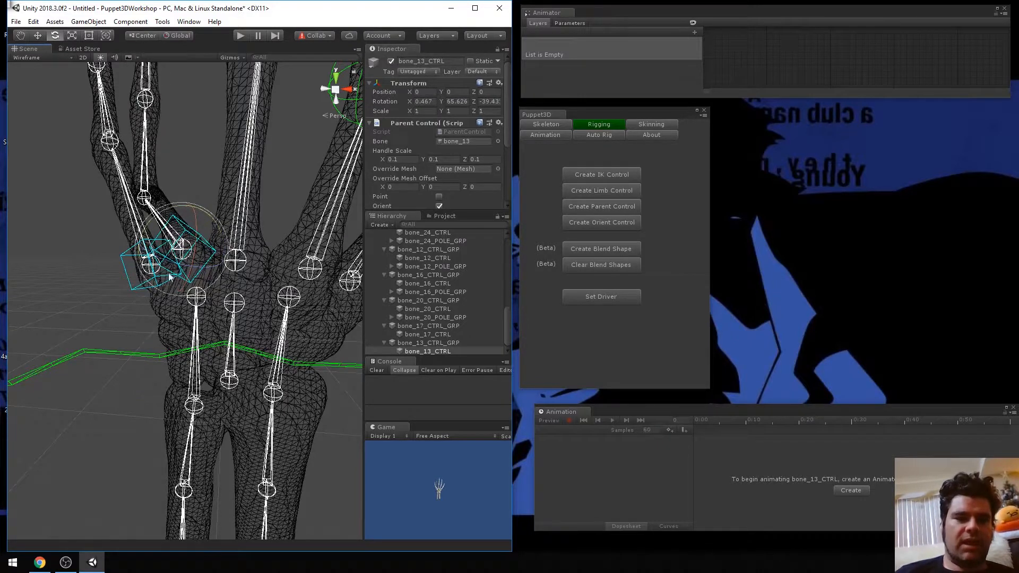
key("ctrl+z")
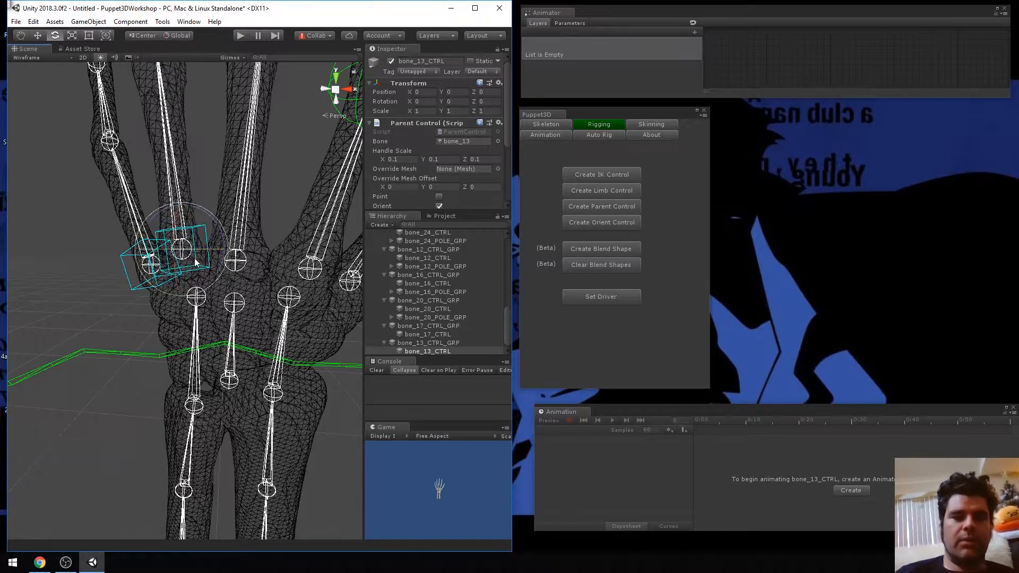
Create an orient control on bone_9 at the middle finger's base and set its handle scale to .1 on X, Y and Z
left_click(236, 262)
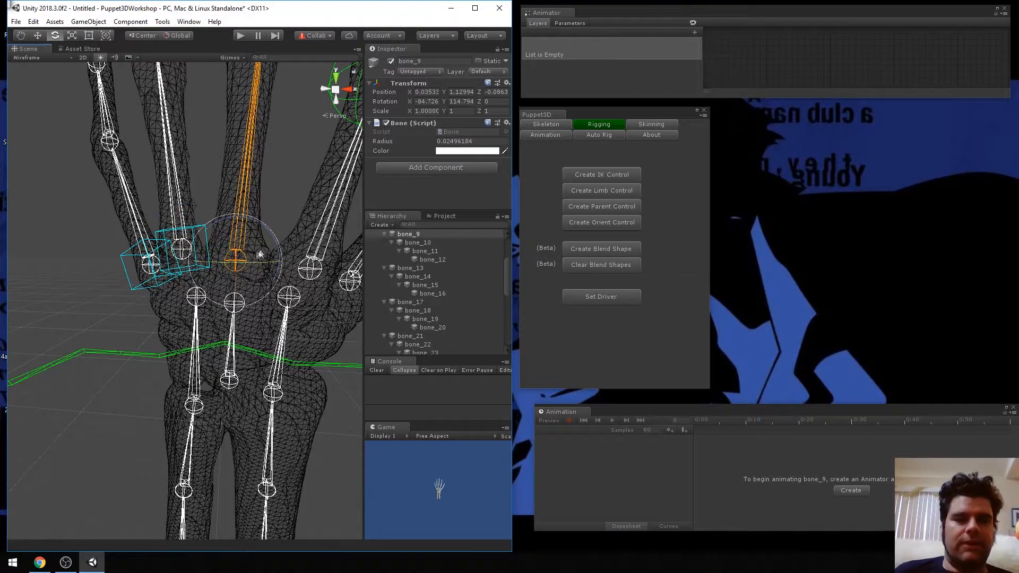
left_click(610, 223)
left_click(400, 154)
left_click(401, 159)
type(".1")
key("Tab")
type(".1")
key("Tab")
type(".1")
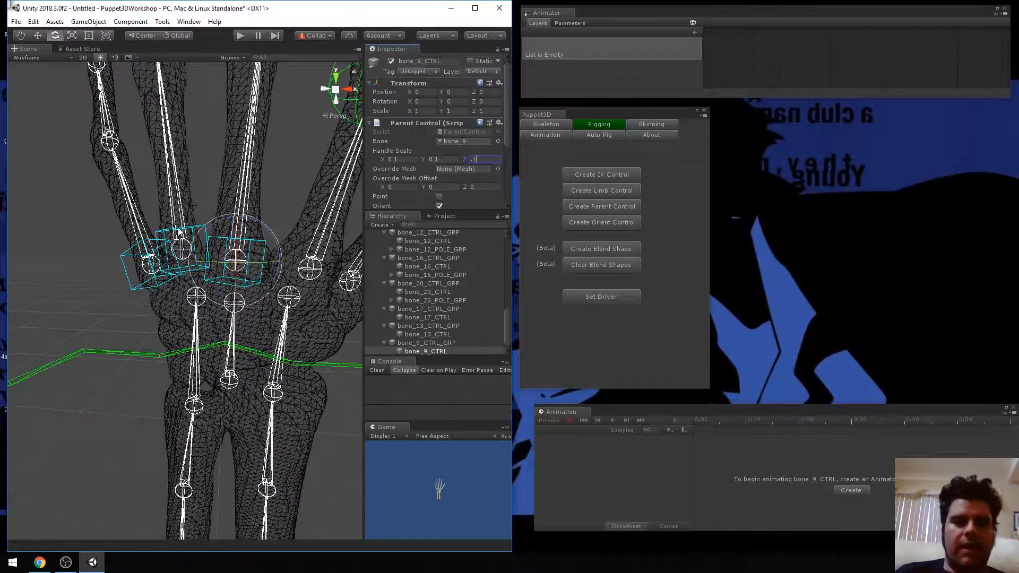
left_click_drag(264, 253, 272, 233)
Create an orient control on bone_5 at the index finger's base and set its handle scale to .1 on X, Y and Z
left_click(312, 269)
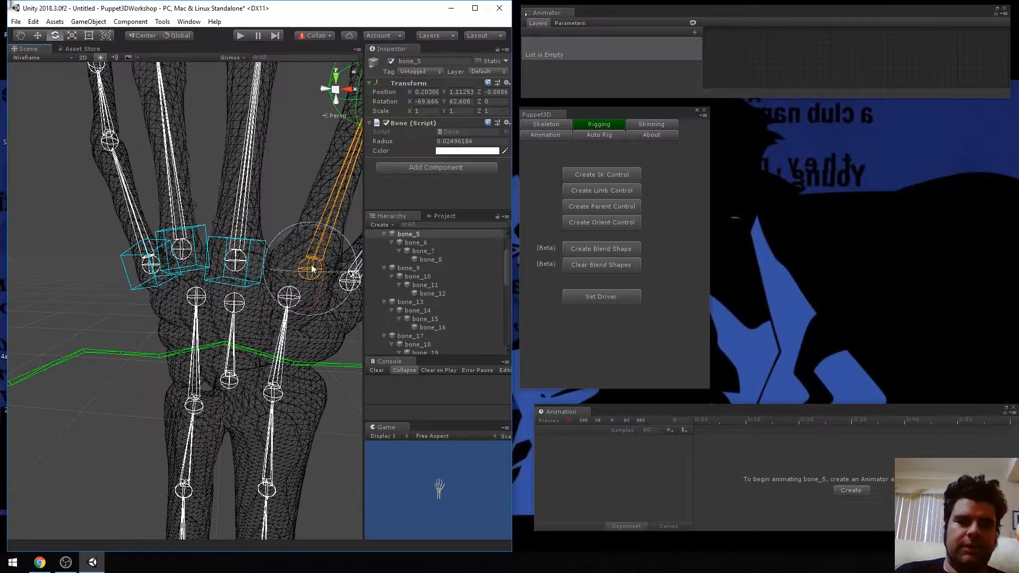
left_click(602, 210)
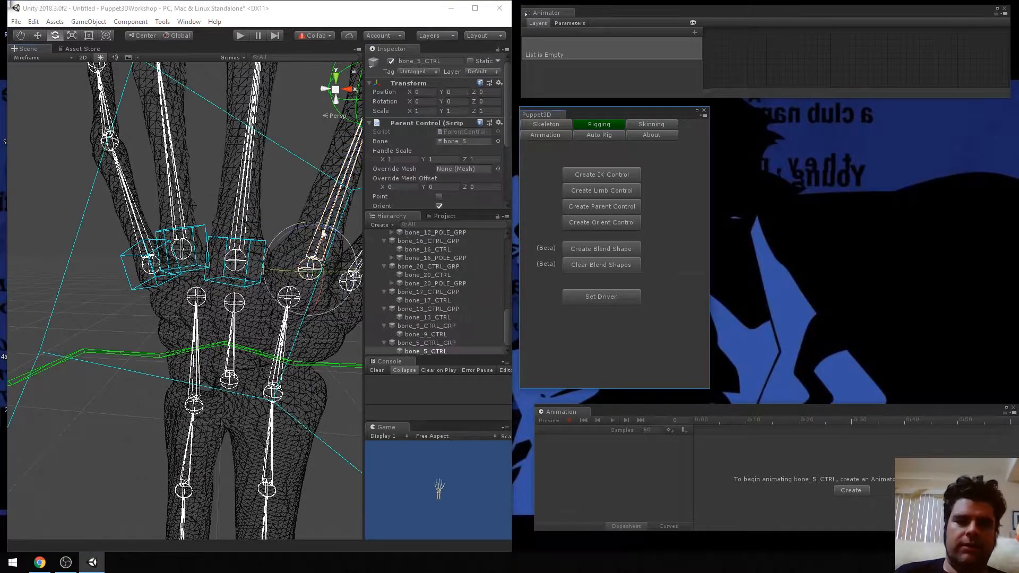
left_click(413, 158)
type(".1")
key("Tab")
type(".1")
key("Tab")
type(".1")
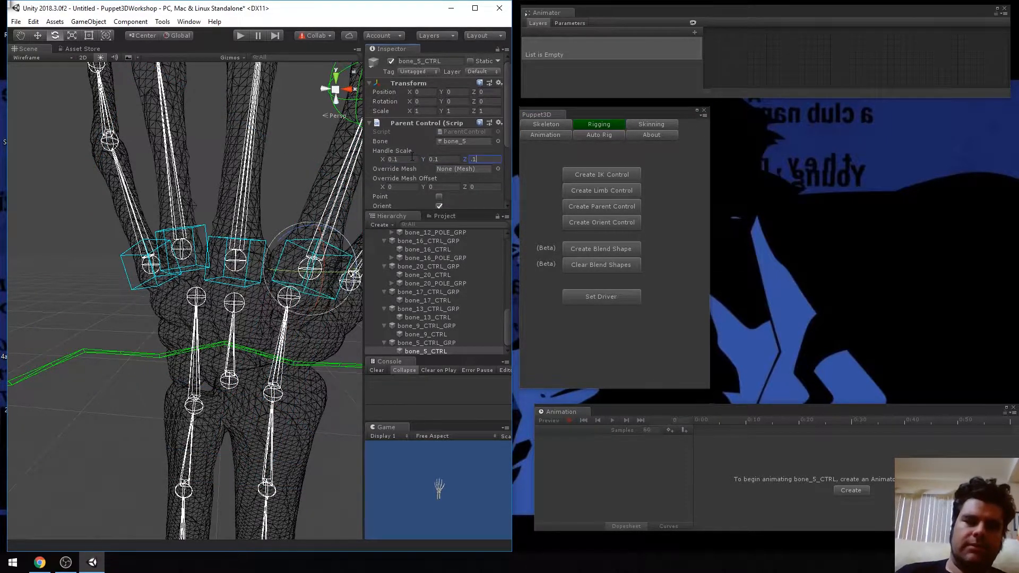
Try rotating the bone_5 orient control to swing the index finger's base, and undo the rotation
left_click_drag(326, 271, 327, 240)
key("ctrl+z")
key("ctrl+z")
Create an orient control on bone_21 at the base of the thumb
middle_click_drag(319, 261, 127, 224)
middle_click_drag(282, 291, 220, 273)
middle_click_drag(286, 268, 145, 297)
left_click(211, 275)
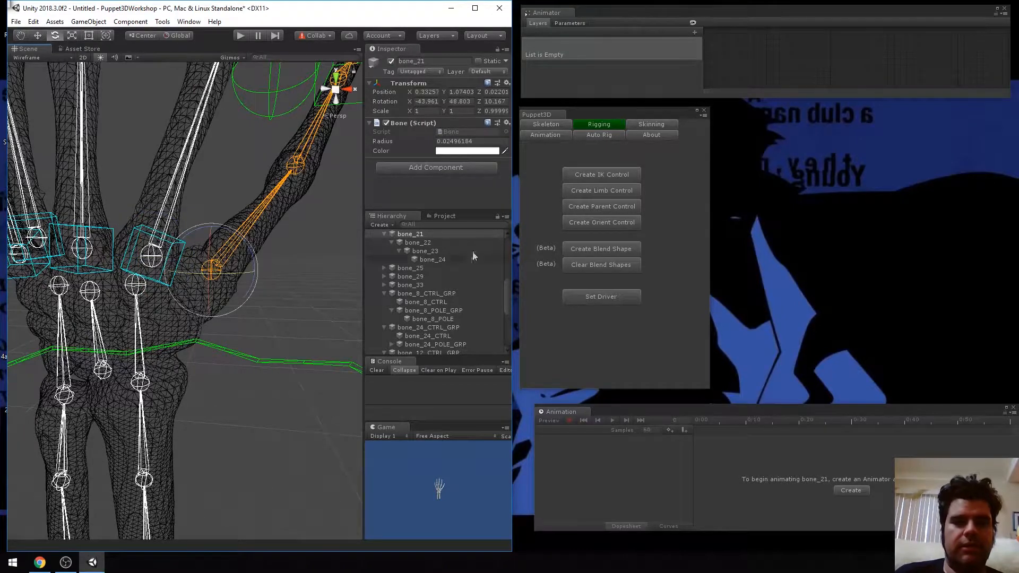
left_click(615, 223)
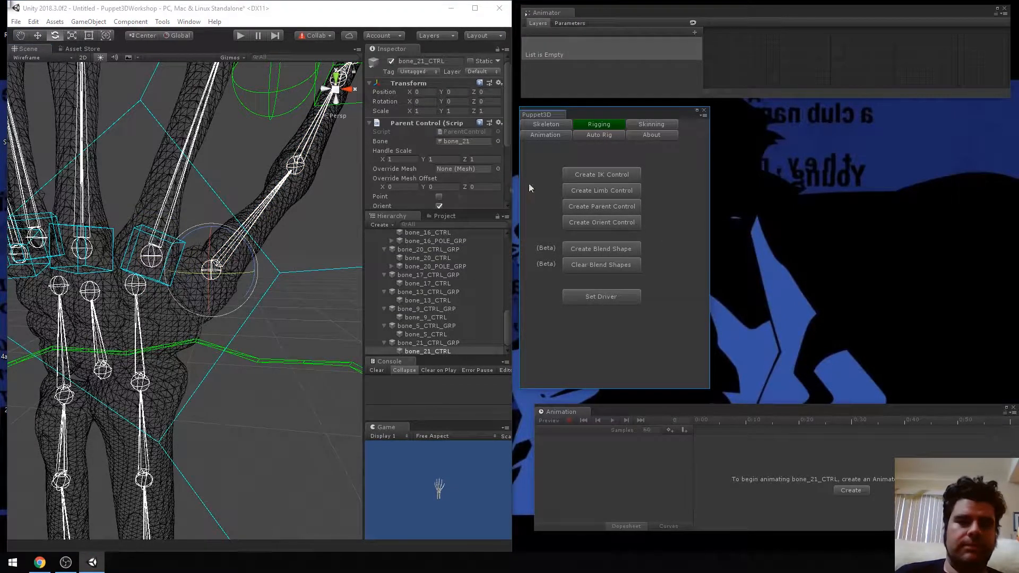
Set the handle scale of the bone_21 orient control to 0.1 on X, Y and Z
left_click(406, 164)
left_click(396, 159)
type("0.1")
key("Tab")
type(".1")
key("Tab")
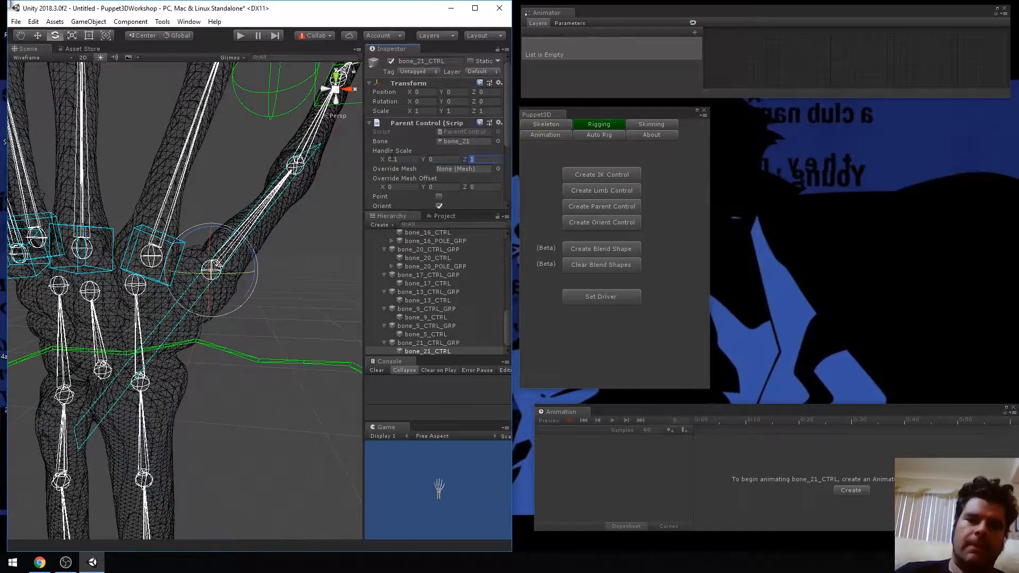
type(".1")
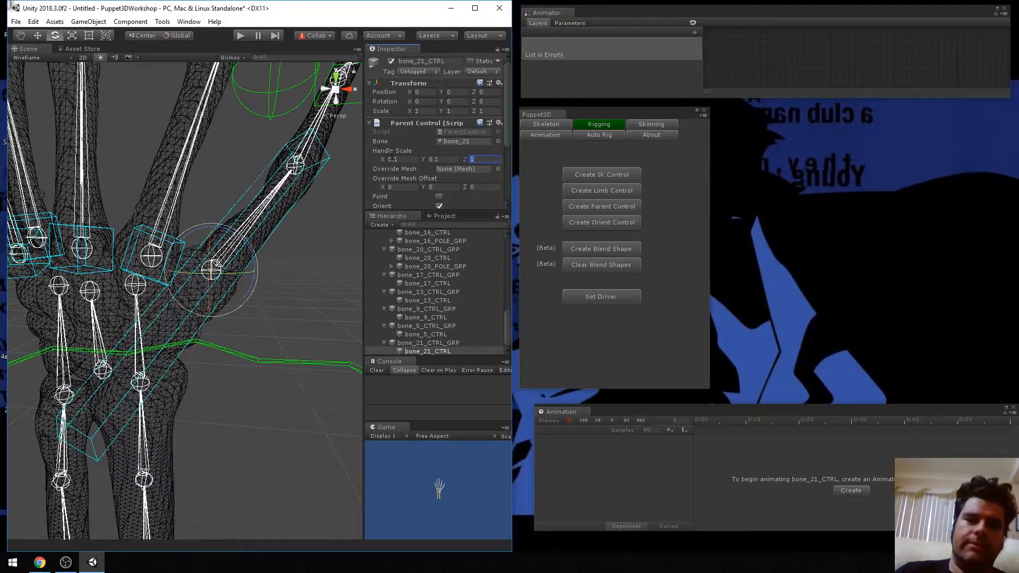
Try rotating the bone_21 orient control at the thumb's base, and undo the rotation
left_click_drag(230, 261, 229, 246)
key("ctrl+z")
Examine the whole hand rig, checking the fingertip IK controls, pole controls and orient controls at the finger bases
scroll(232, 241, "down", 10)
middle_click_drag(221, 200, 222, 245)
scroll(233, 251, "down", 4)
scroll(223, 245, "up", 10)
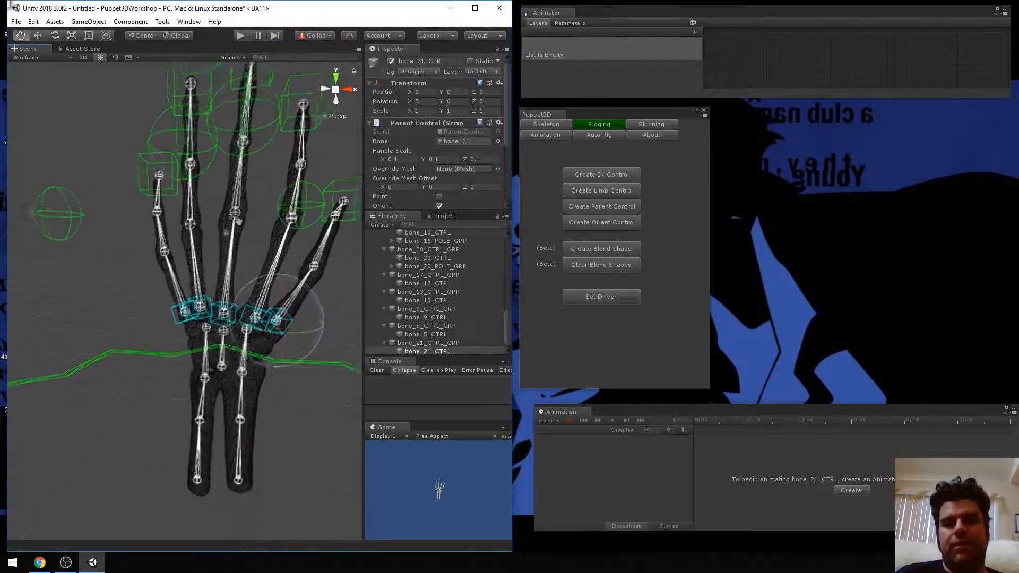
middle_click_drag(212, 306, 224, 251)
scroll(224, 255, "down", 12)
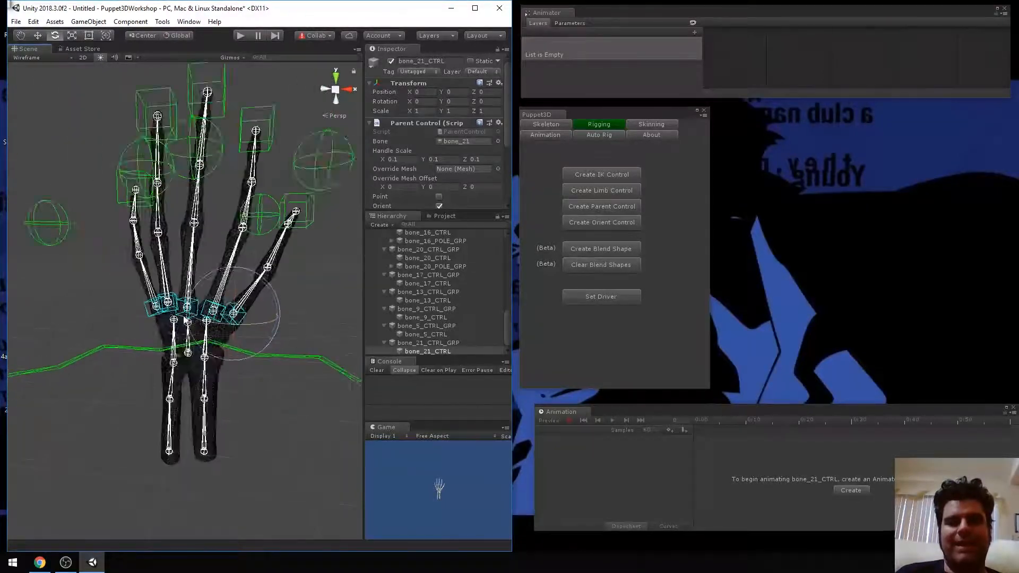
scroll(218, 367, "up", 3)
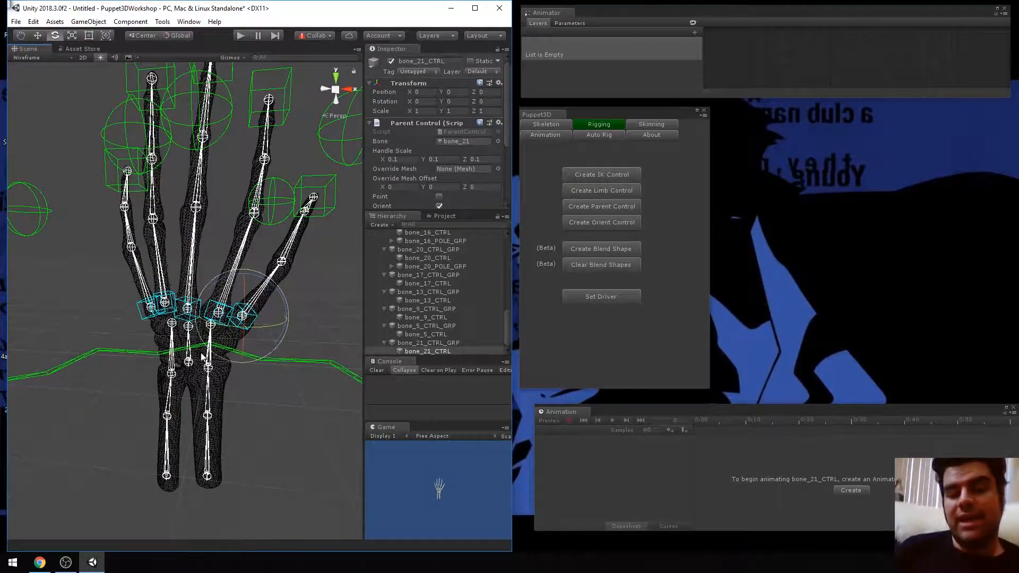
middle_click_drag(187, 217, 209, 245)
scroll(254, 287, "up", 8)
scroll(252, 287, "down", 8)
scroll(181, 257, "down", 3)
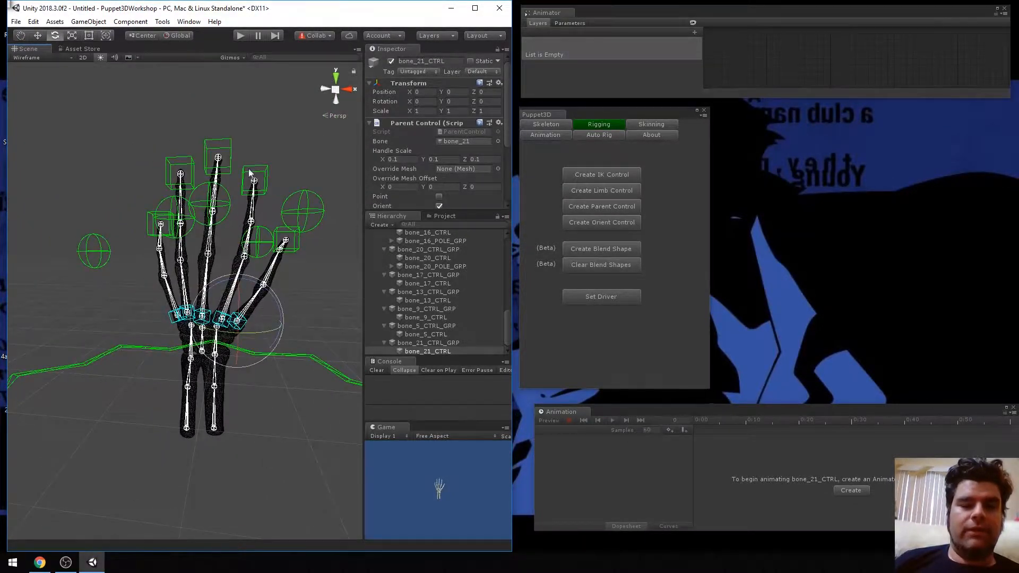
middle_click_drag(241, 189, 190, 177)
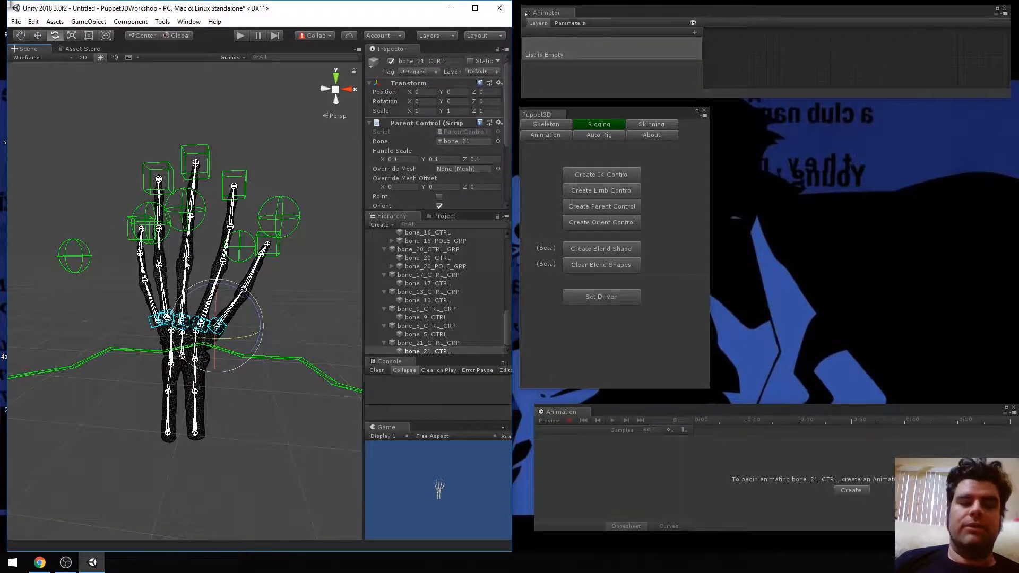
Try moving the index finger's bone_8_CTRL_GRP group downward, and undo the move
scroll(270, 317, "up", 2)
scroll(446, 270, "up", 5)
scroll(446, 263, "up", 3)
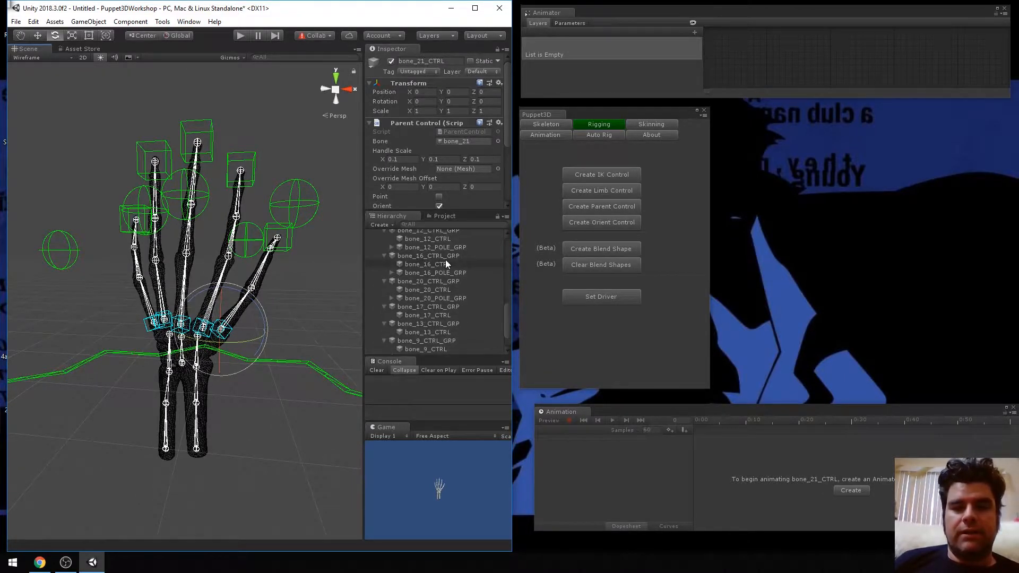
scroll(460, 276, "up", 2)
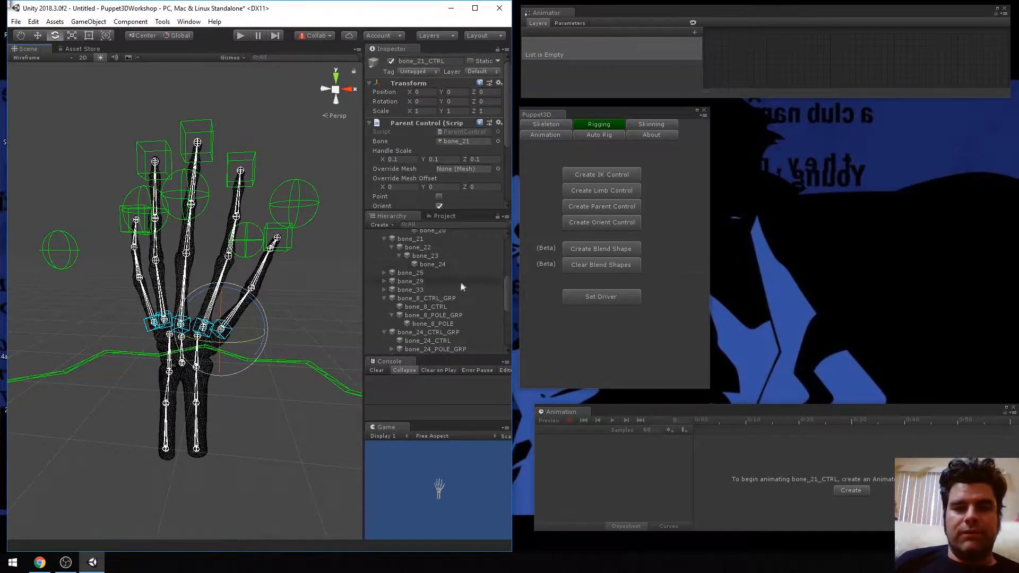
left_click(453, 299)
key("f")
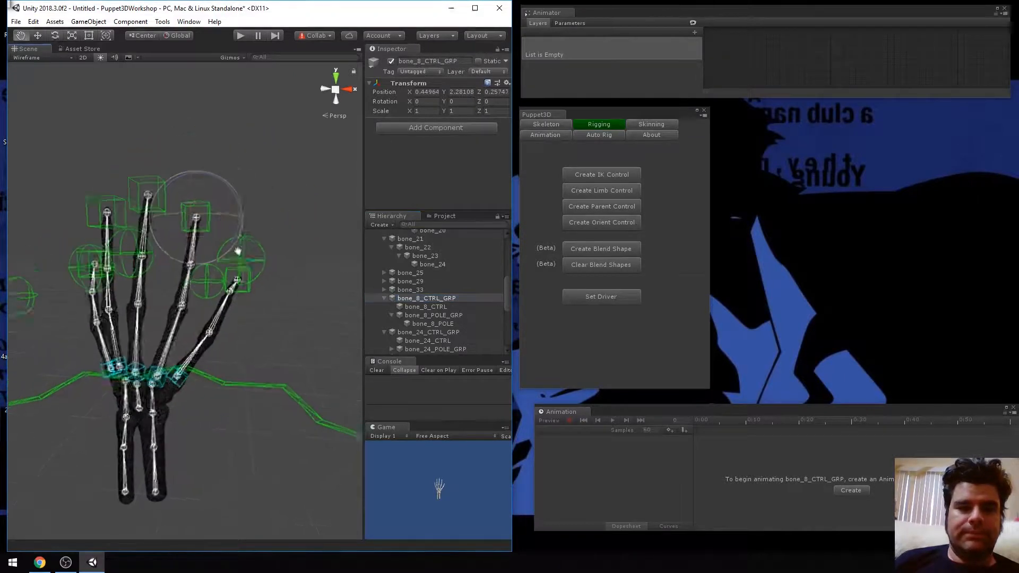
key("w")
left_click_drag(187, 175, 187, 228)
key("ctrl+z")
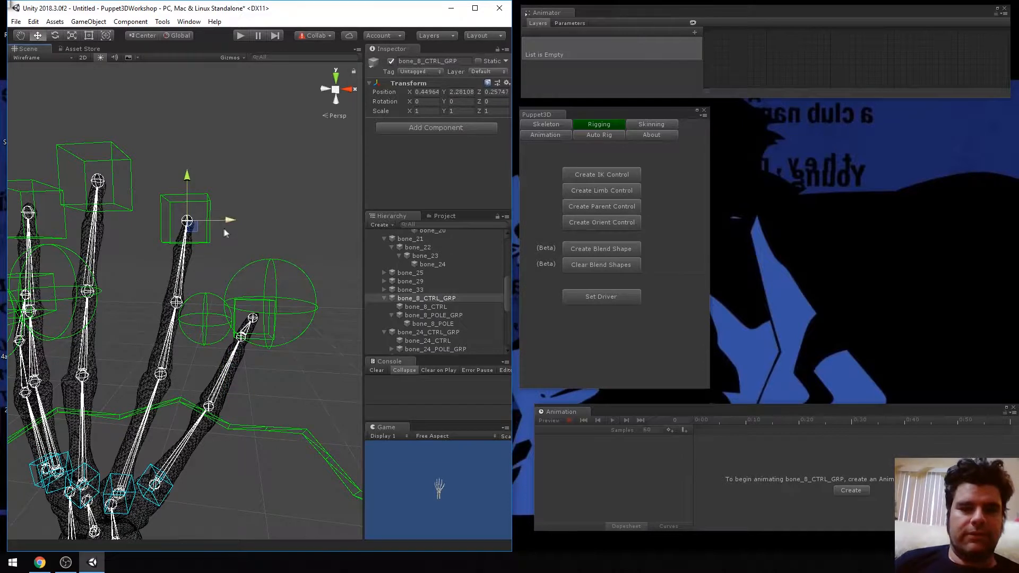
Try moving the index fingertip control bone_8_CTRL down to bend the finger, and undo the move
left_click(433, 308)
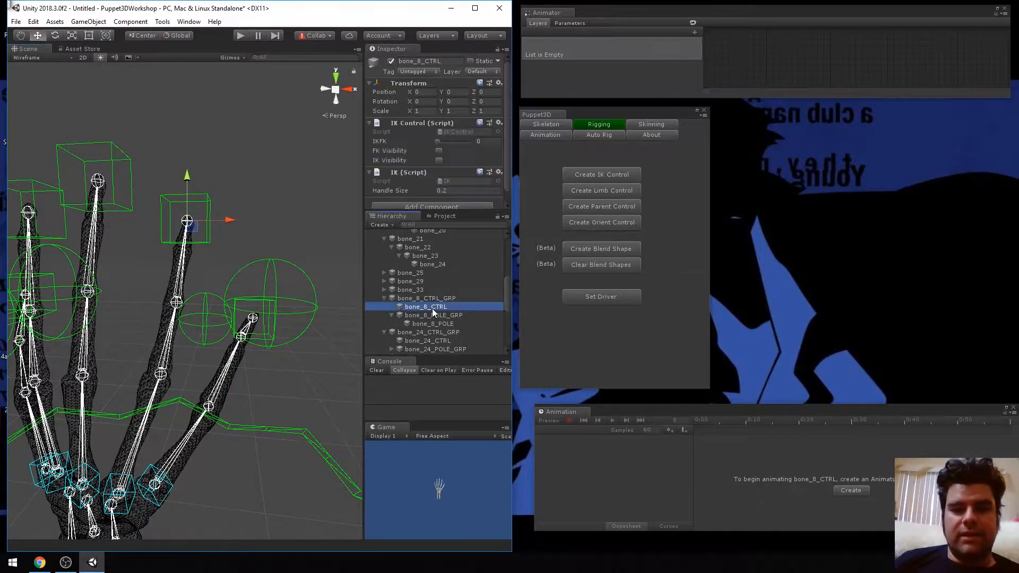
left_click_drag(187, 176, 187, 216)
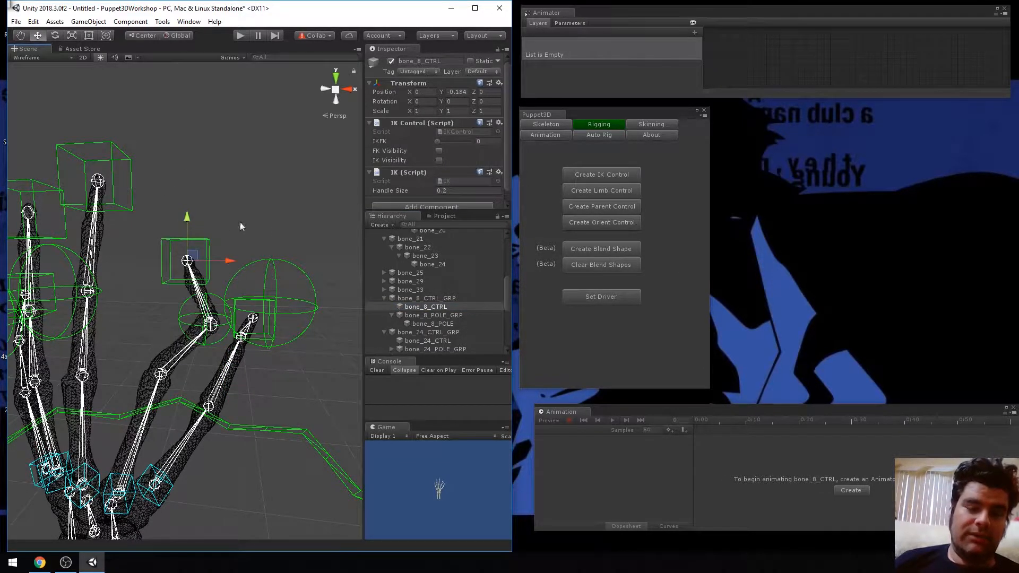
key("ctrl+z")
Try moving the index finger's bone_8_POLE_GRP along X, select its bone_8_POLE child, and undo the move
left_click(438, 316)
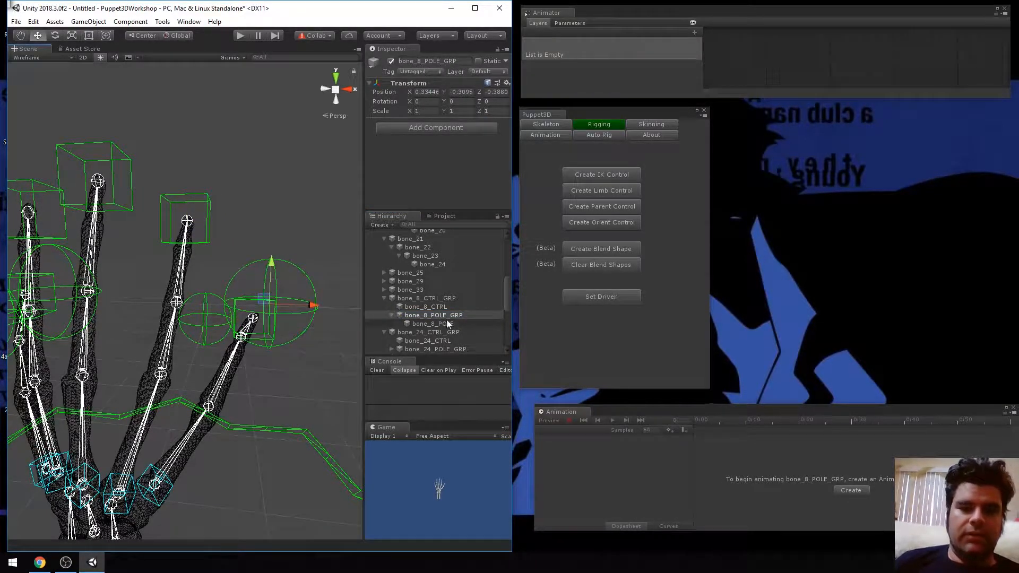
left_click_drag(318, 306, 279, 306)
left_click(419, 324)
key("ctrl+z")
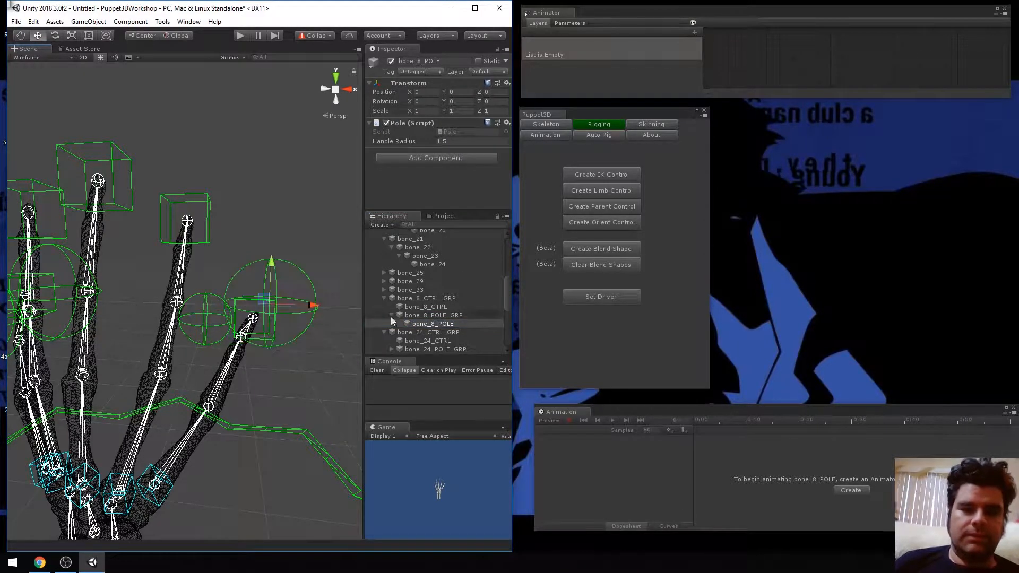
Select bone_8_CTRL and bone_8_POLE together, and switch the selection to their parent group bone_8_CTRL_GRP
left_click(436, 308)
left_click(435, 323, "ctrl")
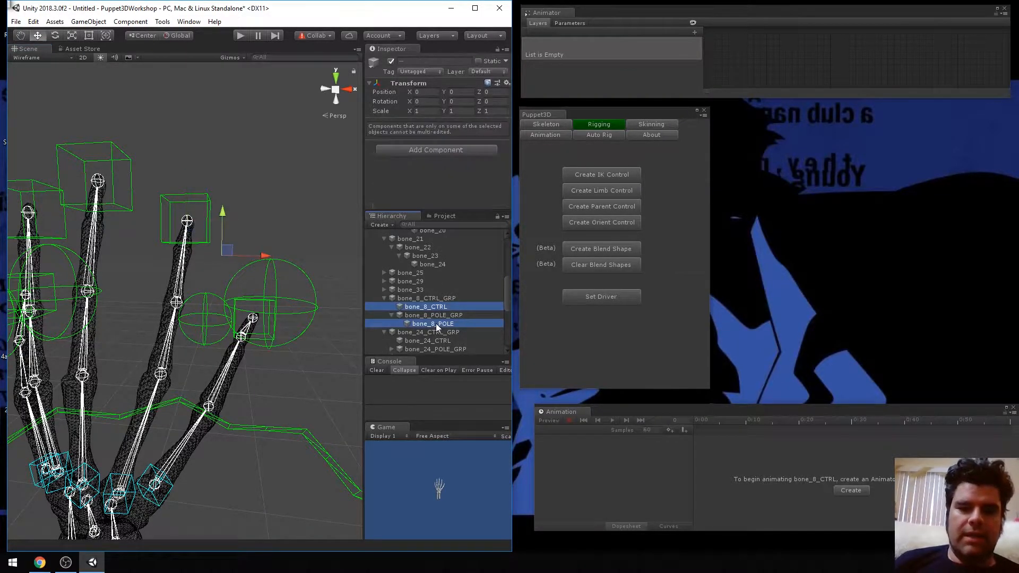
left_click(439, 301)
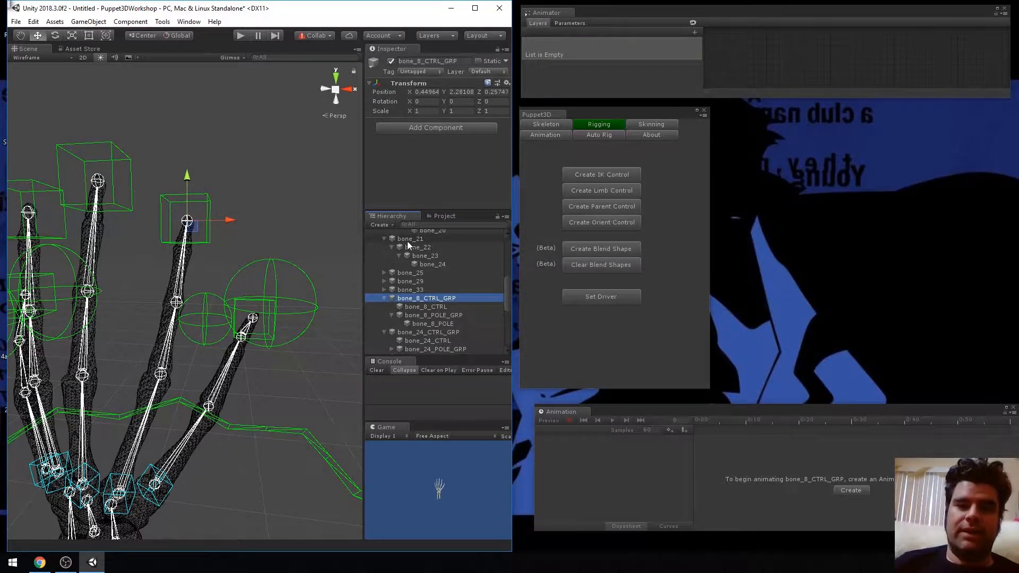
middle_click_drag(155, 298, 285, 204)
scroll(210, 219, "down", 10)
scroll(199, 242, "up", 4)
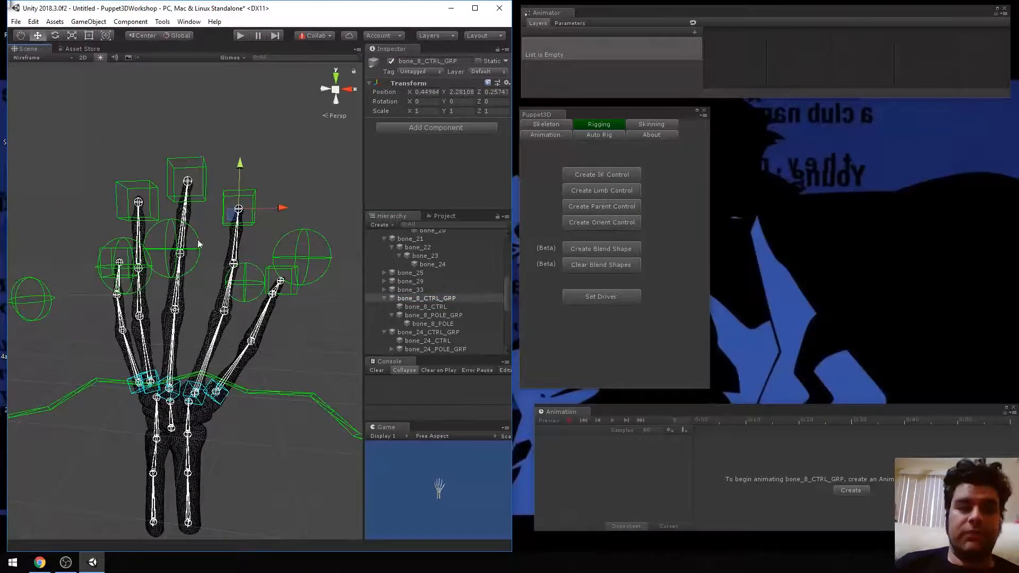
scroll(199, 244, "up", 6)
scroll(241, 198, "down", 3)
scroll(241, 197, "down", 5)
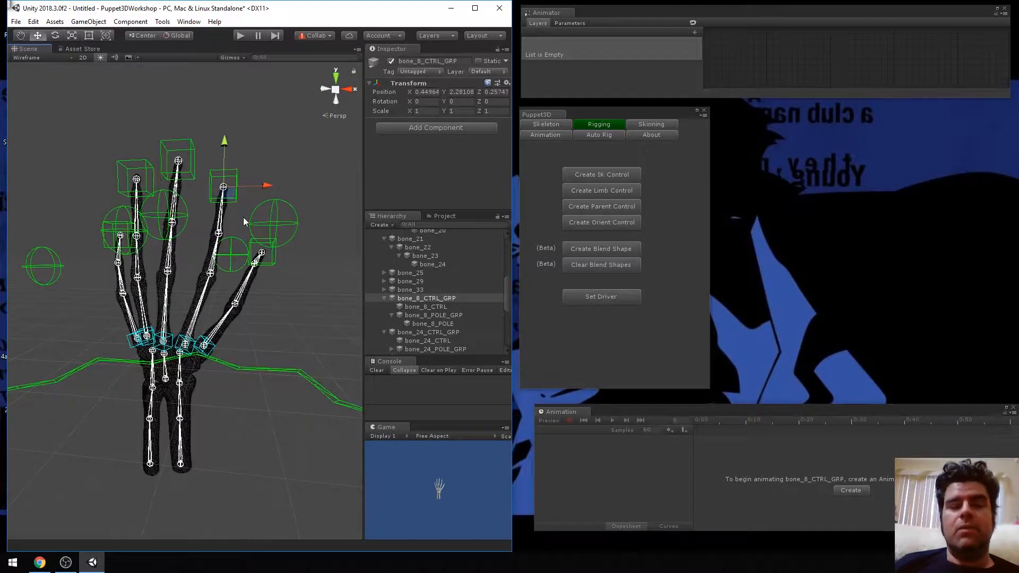
middle_click_drag(199, 238, 215, 226)
scroll(196, 239, "up", 4)
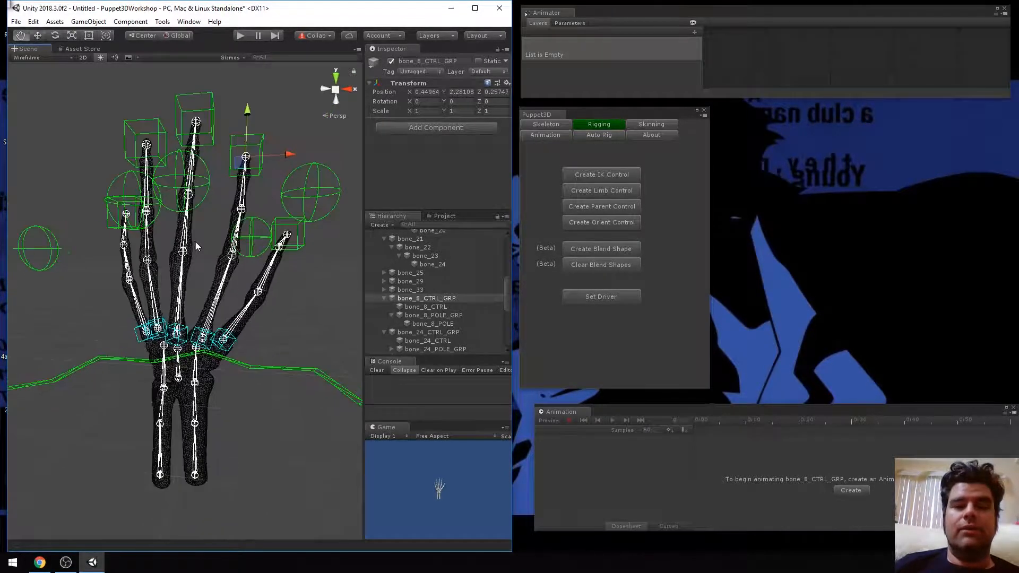
scroll(197, 238, "down", 5)
scroll(197, 232, "up", 5)
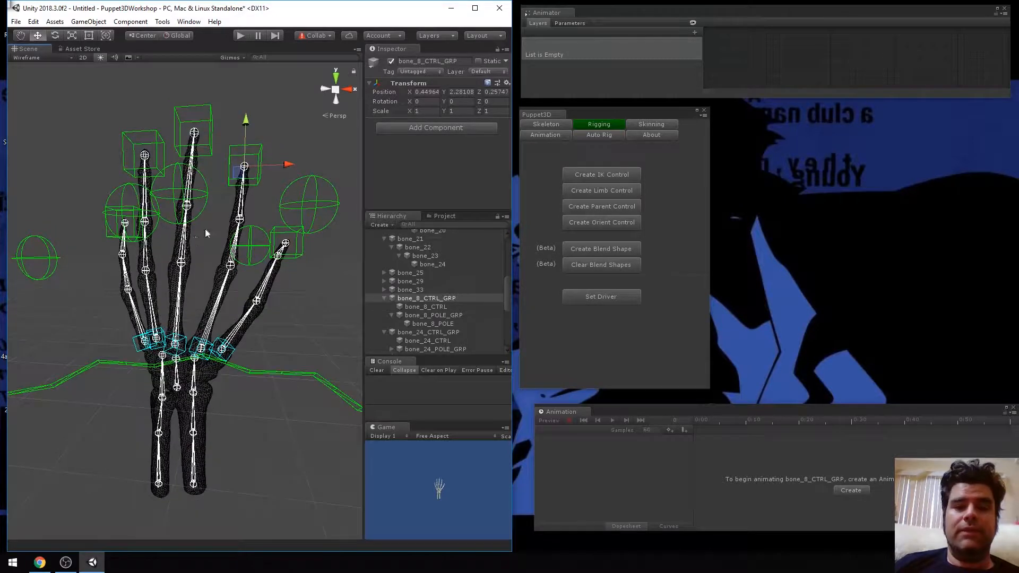
middle_click_drag(206, 229, 209, 234)
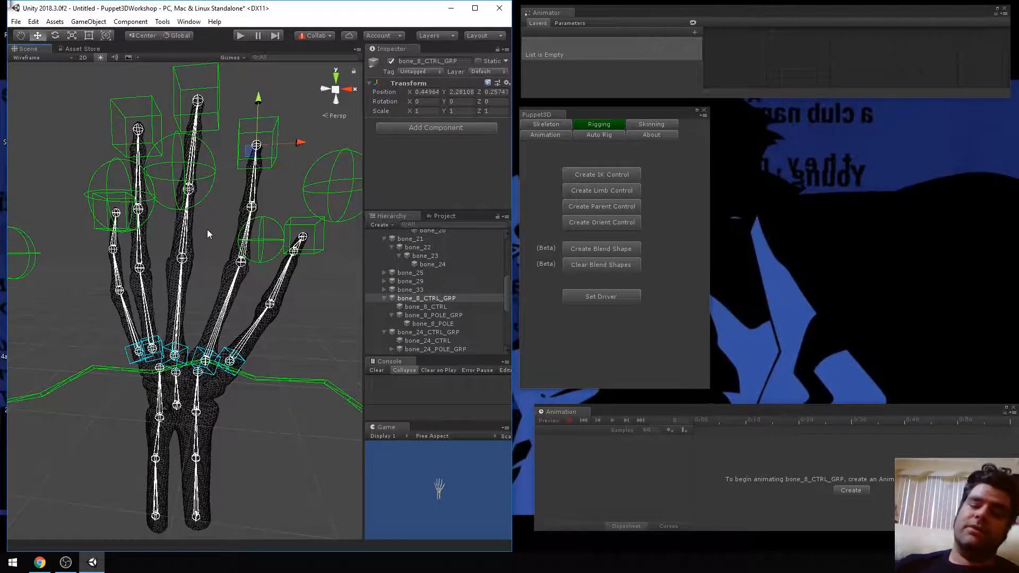